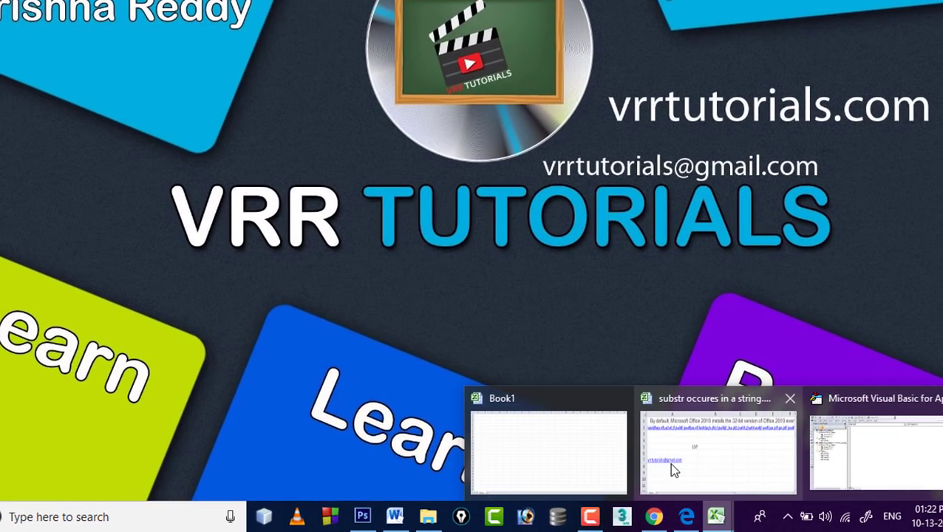
Bring the 'substr occures in a string' workbook forward and switch to its empty Module4 code window
{"action": "left_click", "coordinate": [671, 468]}
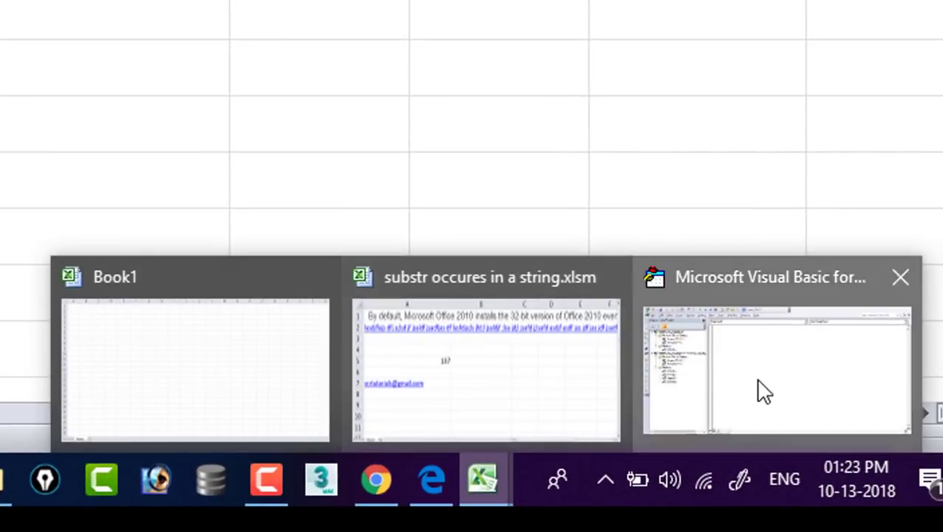
{"action": "left_click", "coordinate": [757, 390]}
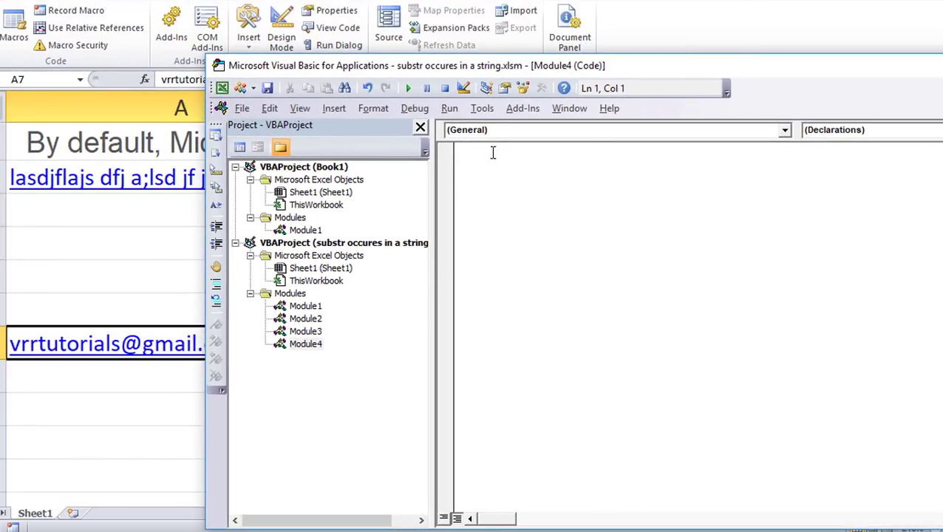
Enter the header Sub mailvalidation() in Module4 so a matching End Sub line appears
{"action": "left_click_drag", "start_coordinate": [475, 66], "coordinate": [579, 41]}
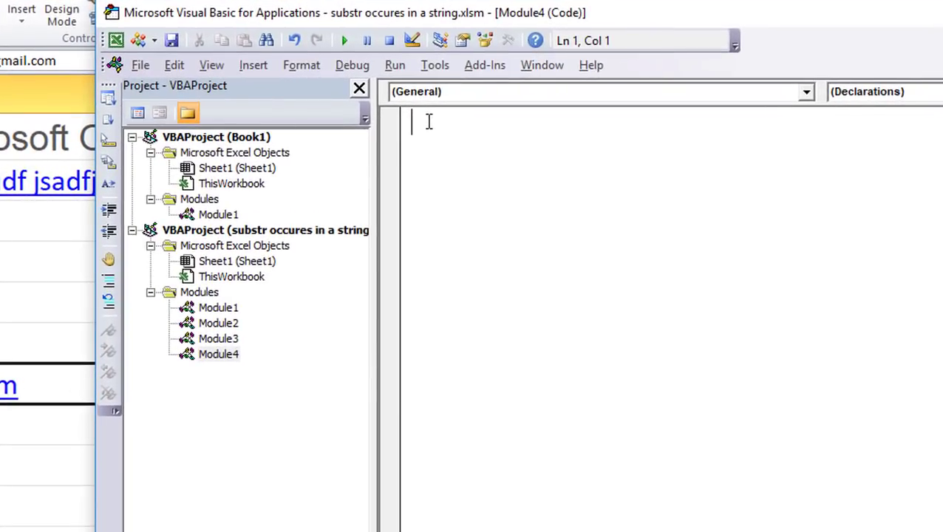
{"action": "type", "text": "sub"}
{"action": "type", "text": " mailvali"}
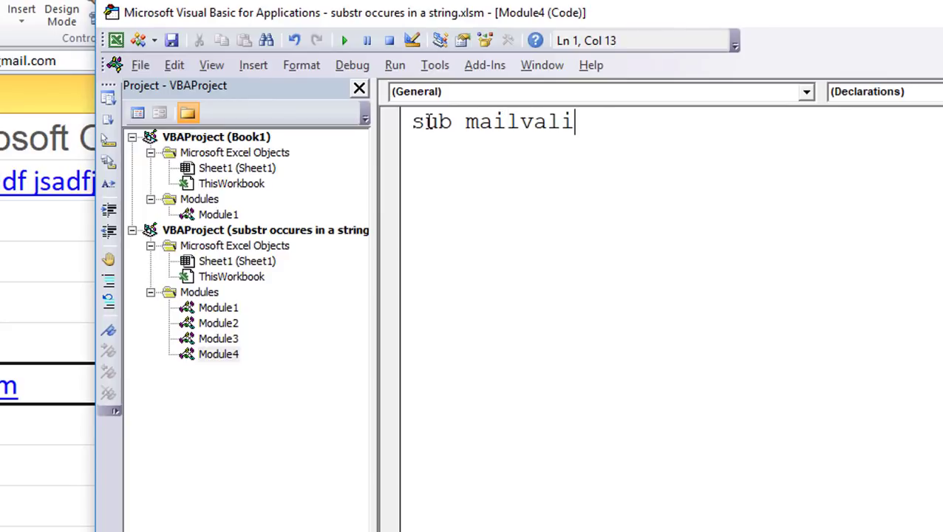
{"action": "type", "text": "dation()"}
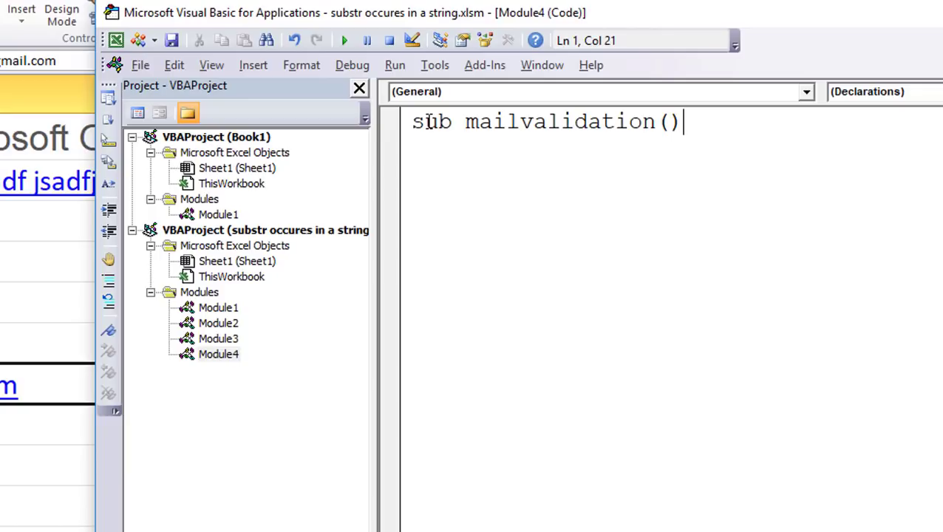
{"action": "key", "text": "Return"}
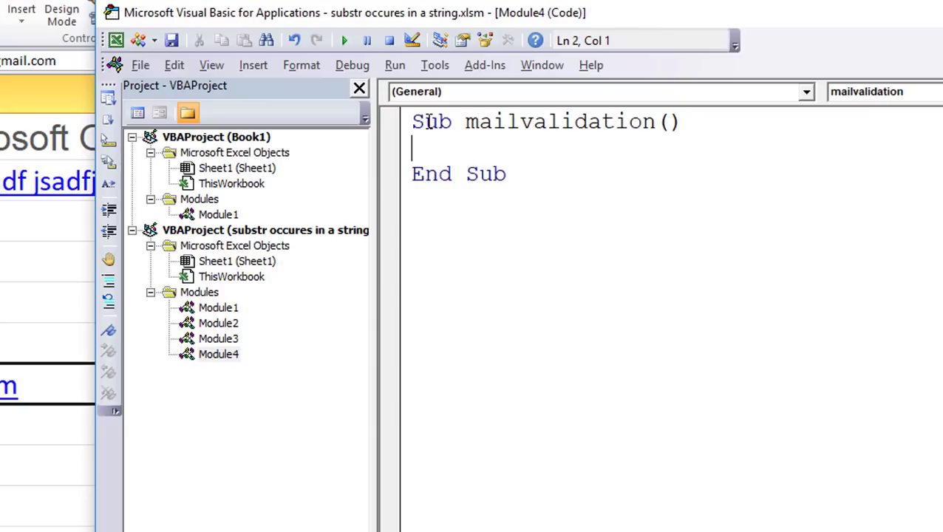
Declare the variable mail As String on the first line of mailvalidation
{"action": "type", "text": "S"}
{"action": "key", "text": "BackSpace"}
{"action": "type", "text": "dim st"}
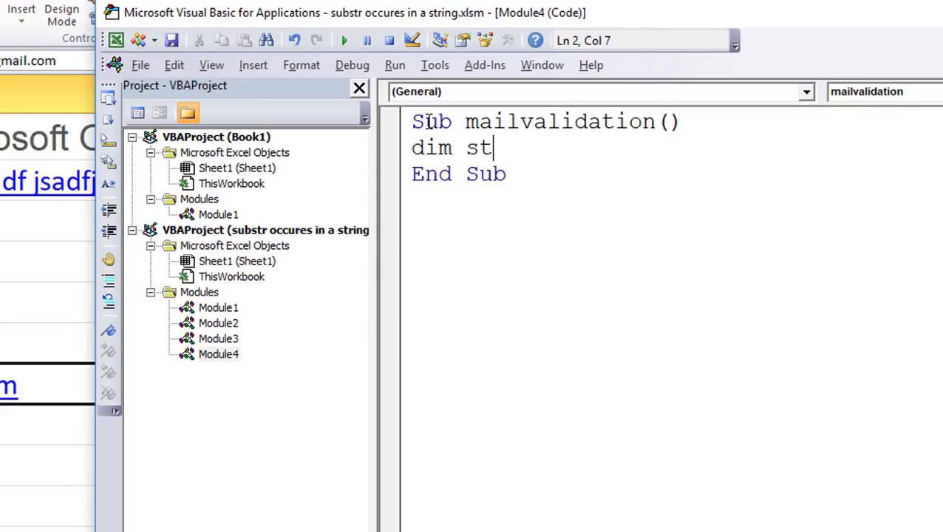
{"action": "key", "text": "BackSpace"}
{"action": "key", "text": "BackSpace"}
{"action": "type", "text": "mail"}
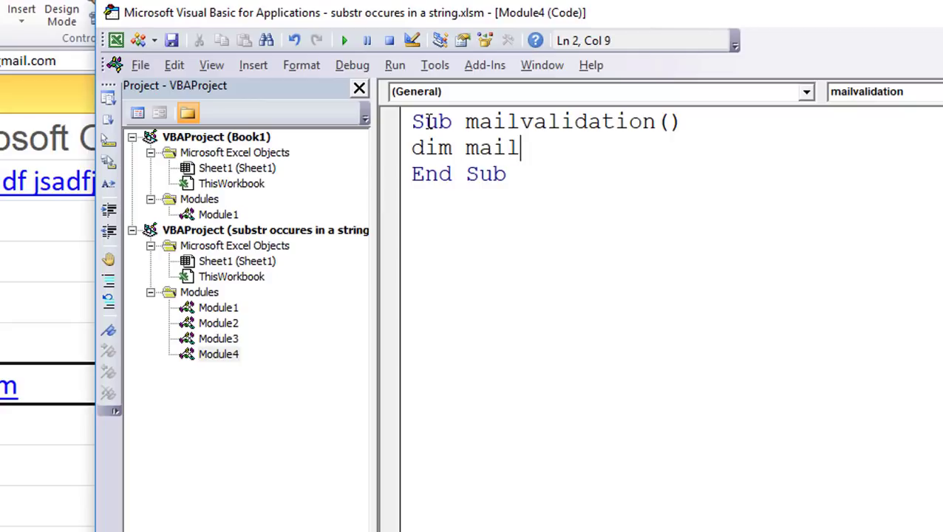
{"action": "type", "text": " aa"}
{"action": "key", "text": "BackSpace"}
{"action": "type", "text": "s "}
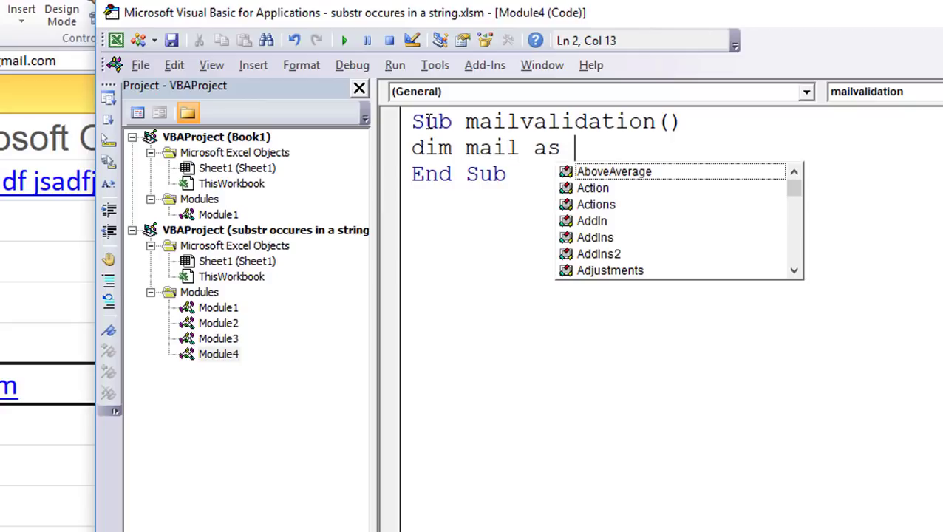
{"action": "type", "text": "string"}
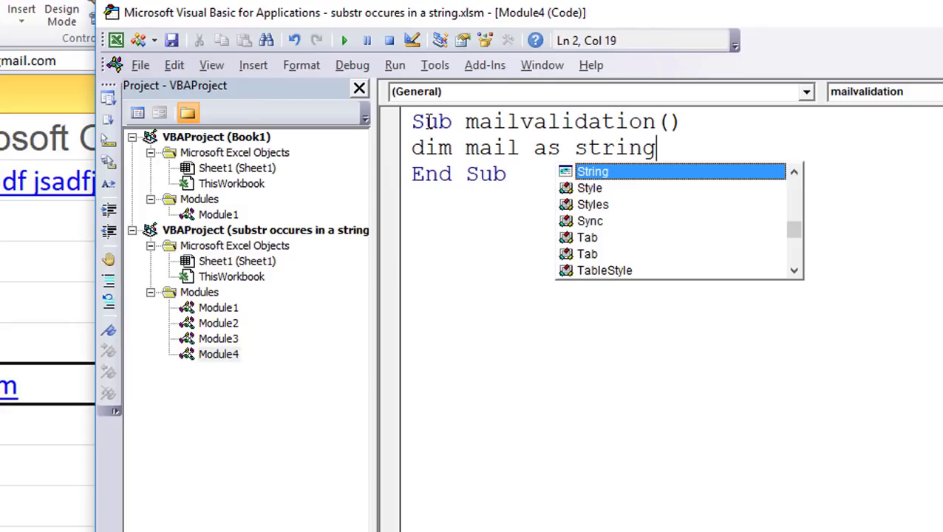
{"action": "key", "text": "Return"}
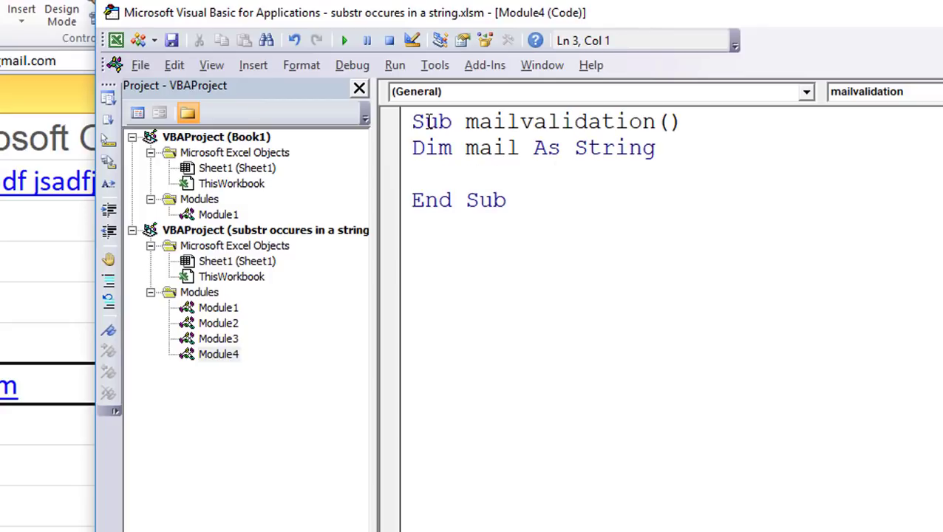
Assign mail = ActiveCell.Value and begin a 'do until' line below it
{"action": "type", "text": "mail="}
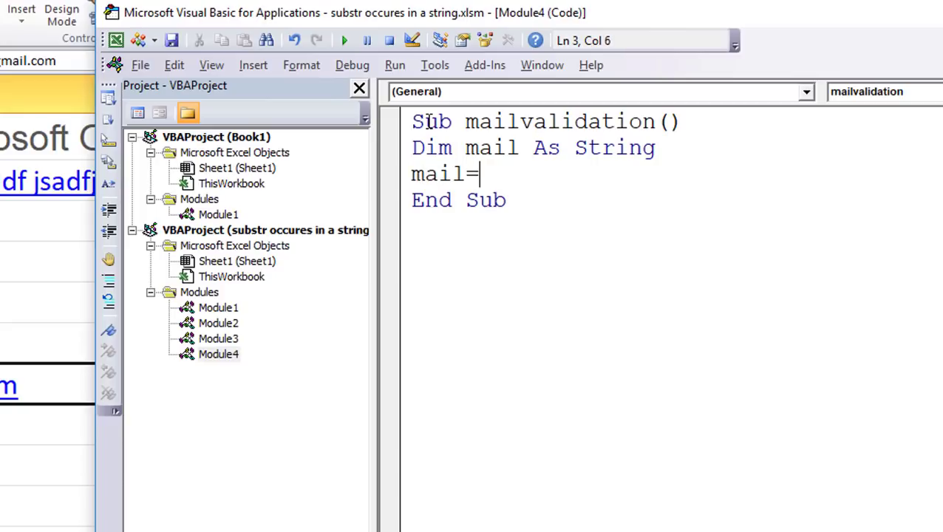
{"action": "type", "text": "activ"}
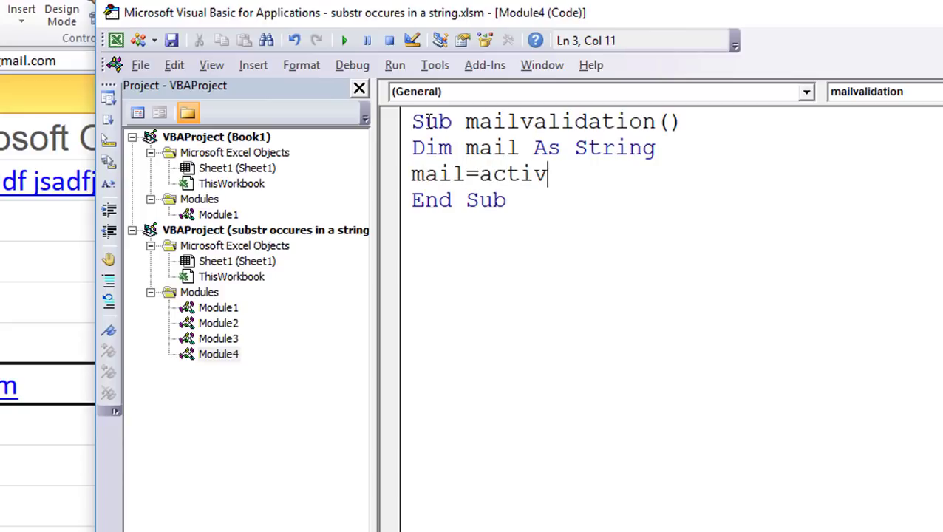
{"action": "type", "text": "ecell.val"}
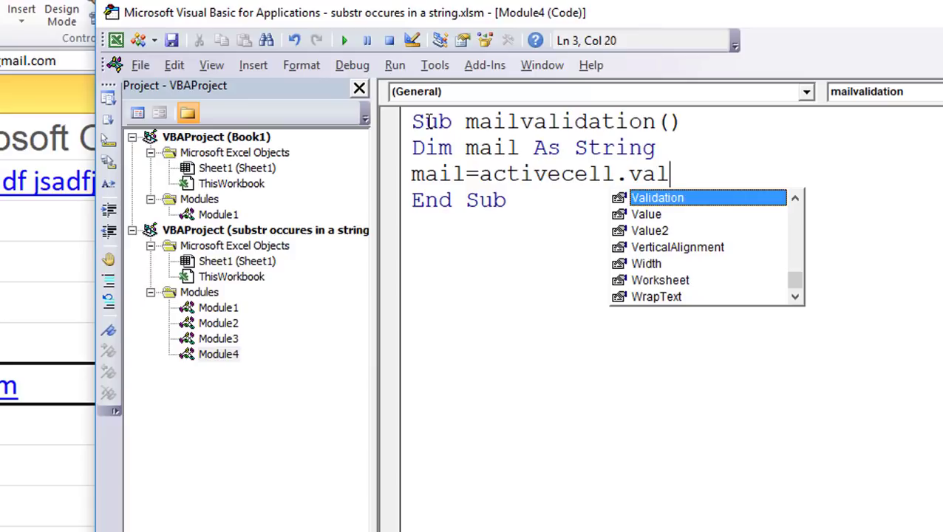
{"action": "type", "text": "e"}
{"action": "key", "text": "BackSpace"}
{"action": "type", "text": "ue"}
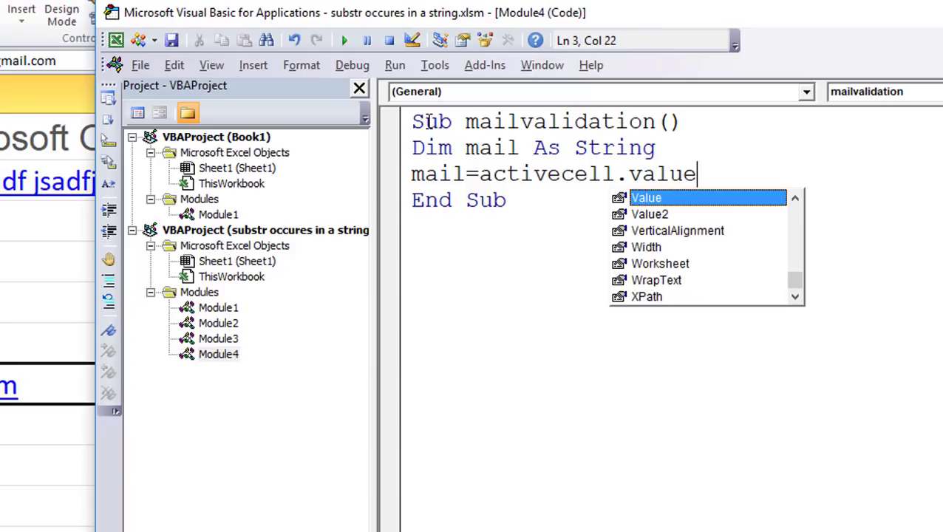
{"action": "key", "text": "Return"}
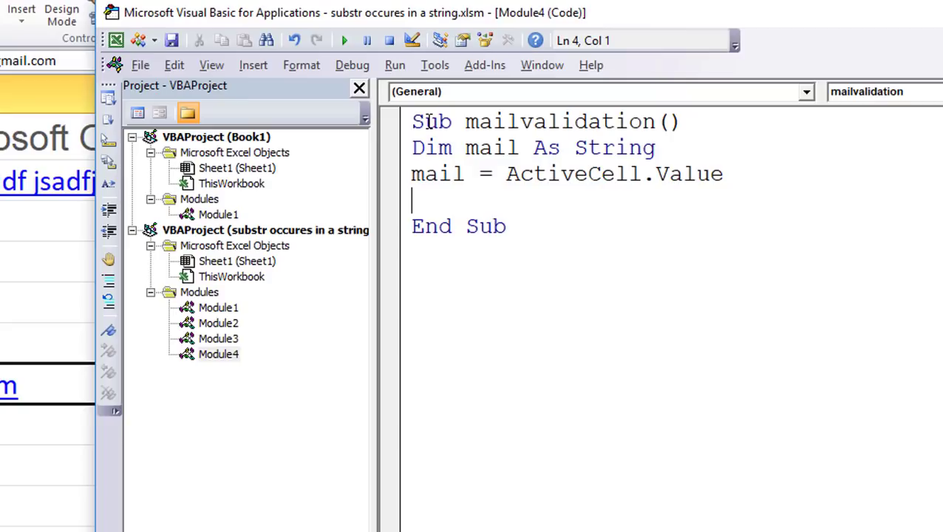
{"action": "type", "text": "do "}
{"action": "type", "text": "until"}
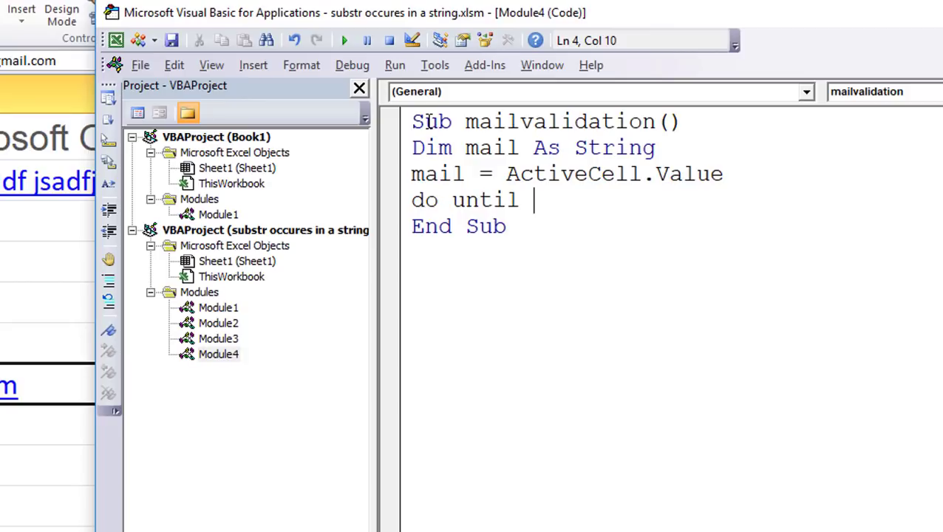
Dismiss the compile error and add Dim i As Integer below the mail declaration
{"action": "left_click", "coordinate": [737, 185]}
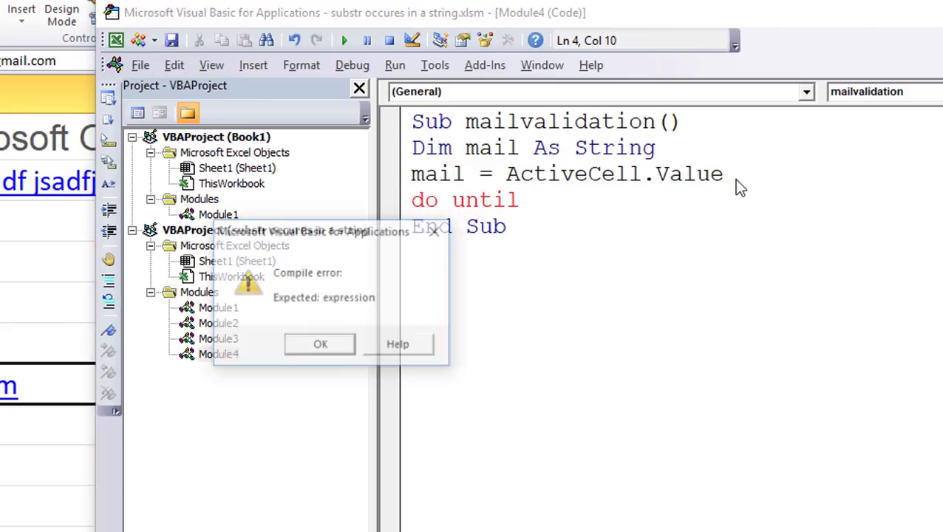
{"action": "left_click", "coordinate": [352, 353]}
{"action": "left_click", "coordinate": [679, 151]}
{"action": "key", "text": "Return"}
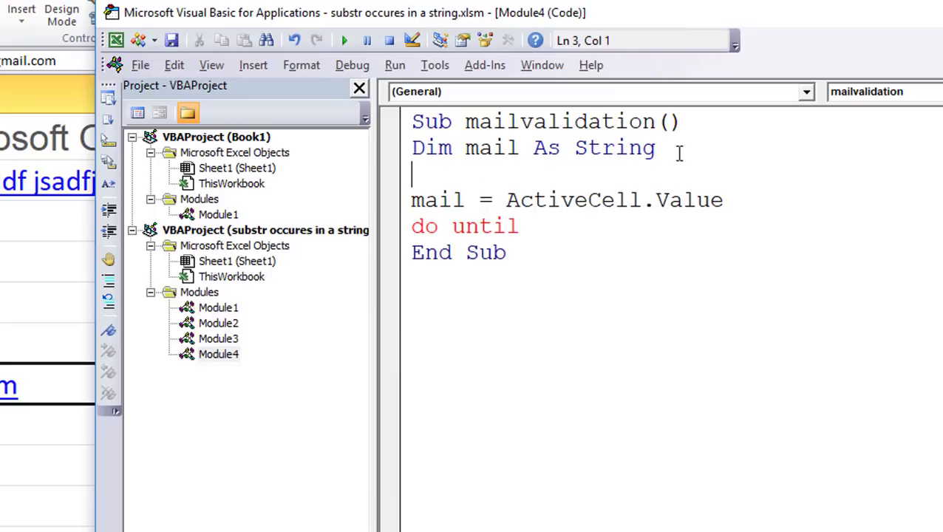
{"action": "type", "text": "dim i as"}
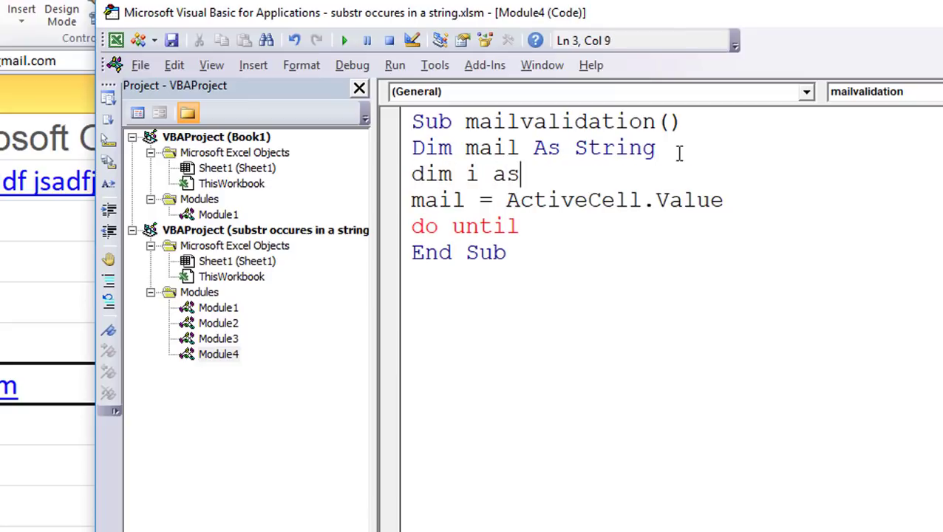
{"action": "type", "text": " intege"}
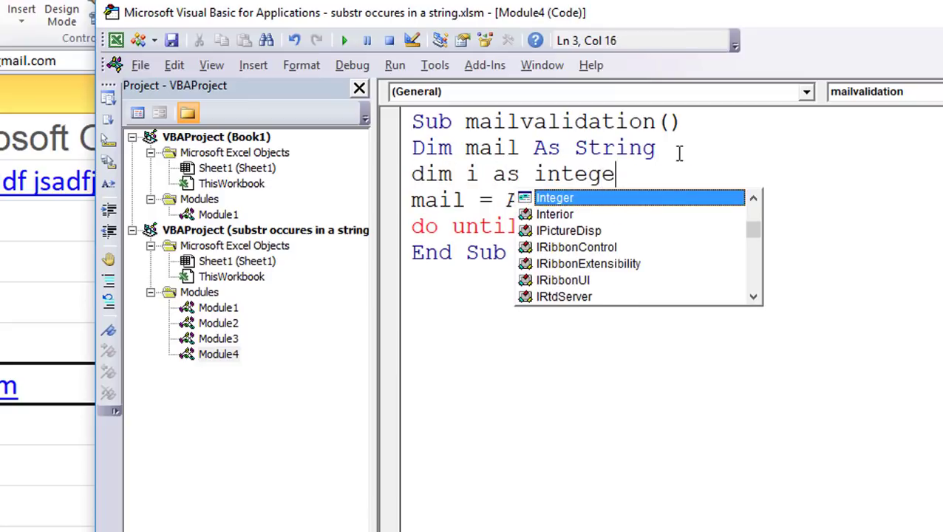
{"action": "type", "text": "r"}
{"action": "key", "text": "Tab"}
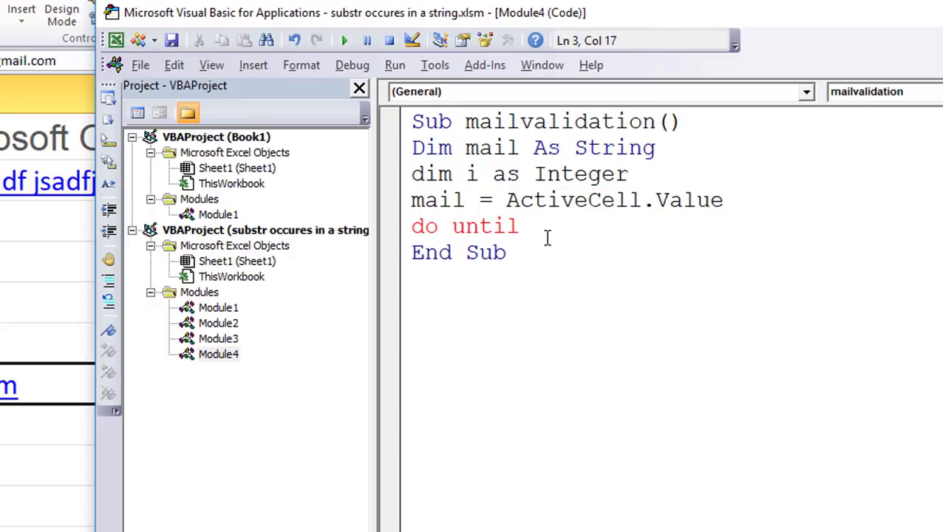
Complete Do Until i > Len(mail), close it with Loop, and leave a blank line inside
{"action": "left_click", "coordinate": [547, 236]}
{"action": "type", "text": "i"}
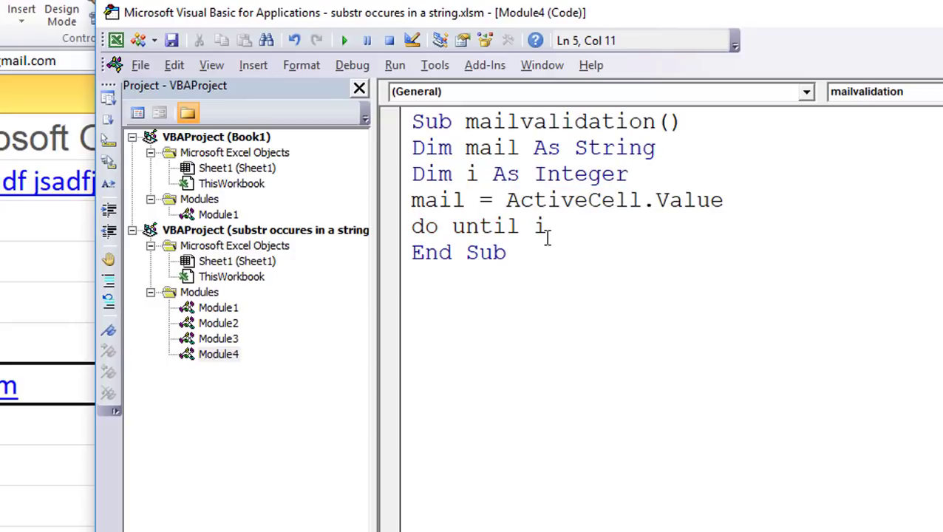
{"action": "type", "text": ">"}
{"action": "type", "text": "len()"}
{"action": "key", "text": "Left"}
{"action": "type", "text": "mail"}
{"action": "key", "text": "End"}
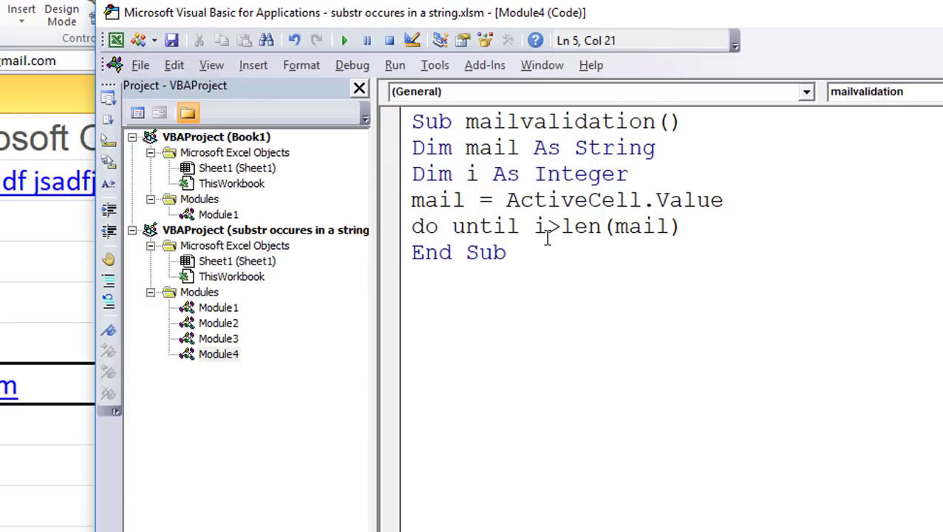
{"action": "key", "text": "Return"}
{"action": "type", "text": "loop"}
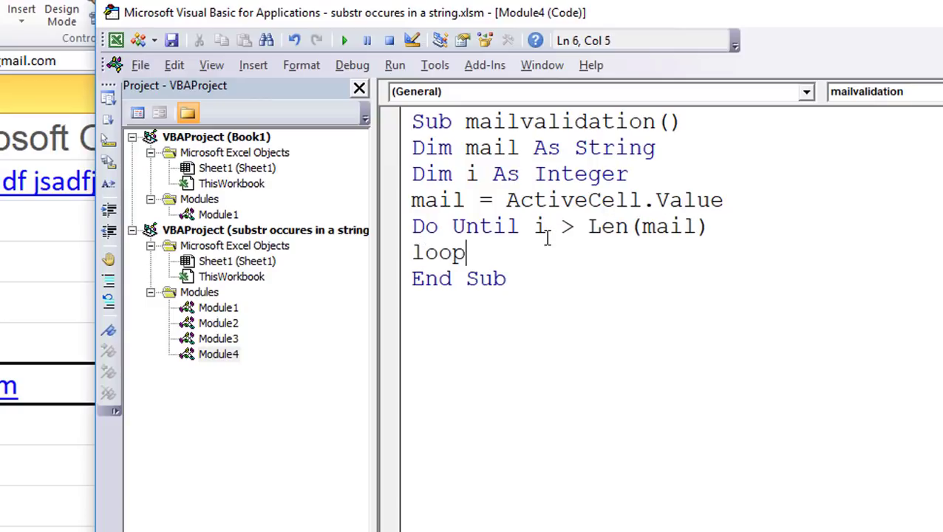
{"action": "left_click", "coordinate": [745, 218]}
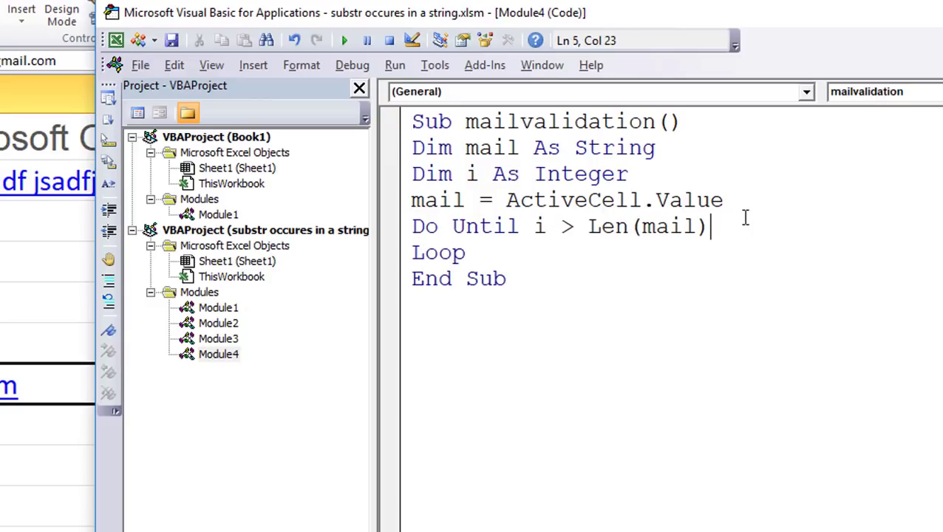
{"action": "key", "text": "Return"}
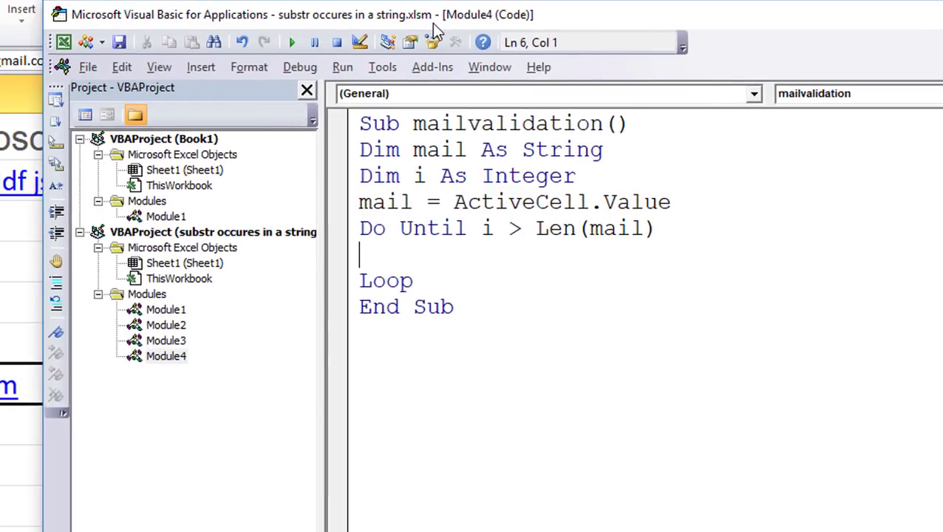
Write mid(mail,i,1) on the blank line inside the loop
{"action": "type", "text": "mid"}
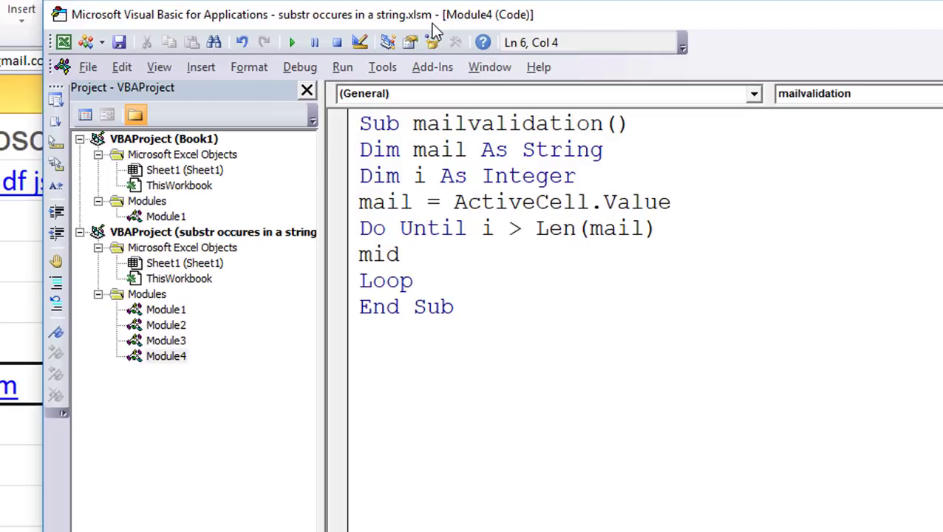
{"action": "type", "text": "()"}
{"action": "key", "text": "Left"}
{"action": "type", "text": "mai"}
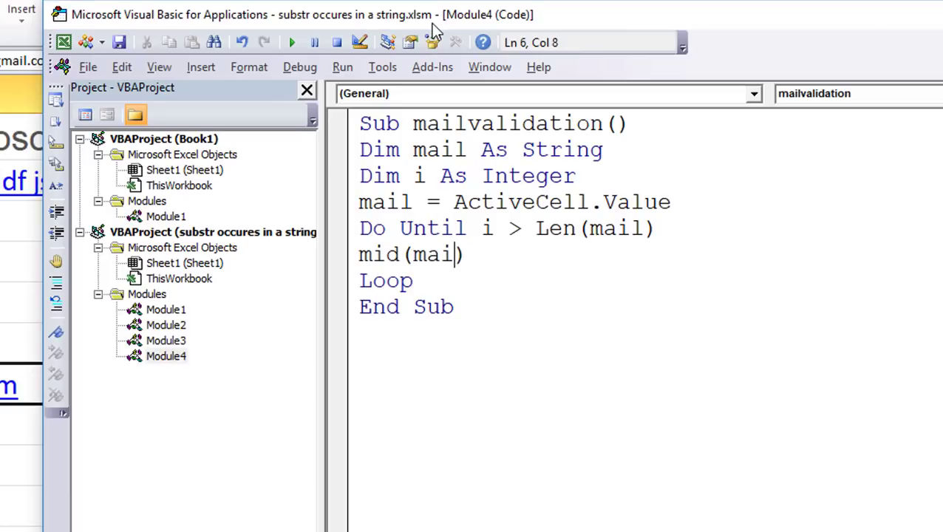
{"action": "type", "text": "l,"}
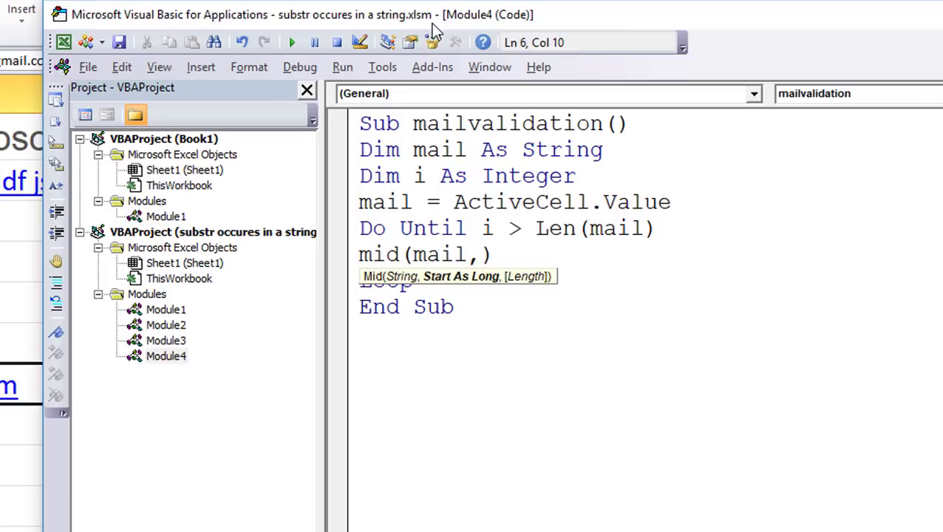
{"action": "type", "text": "i,"}
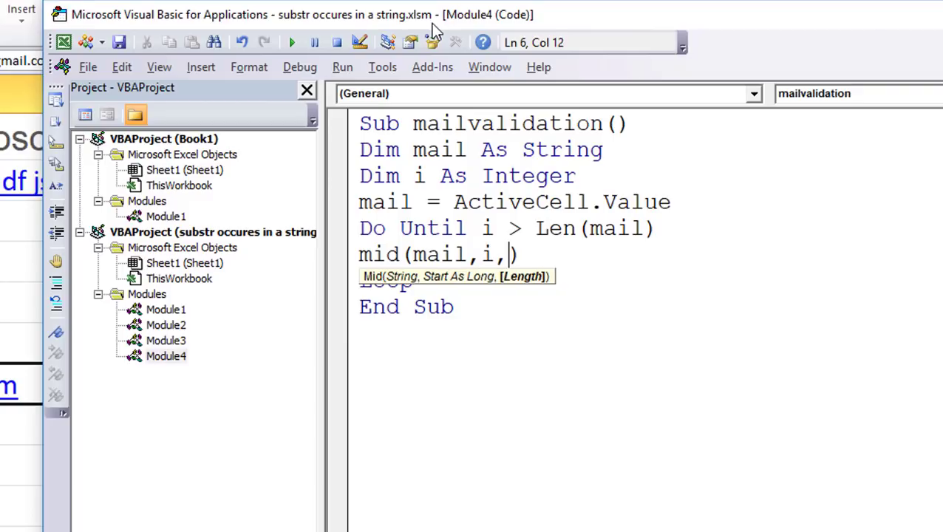
{"action": "type", "text": "1"}
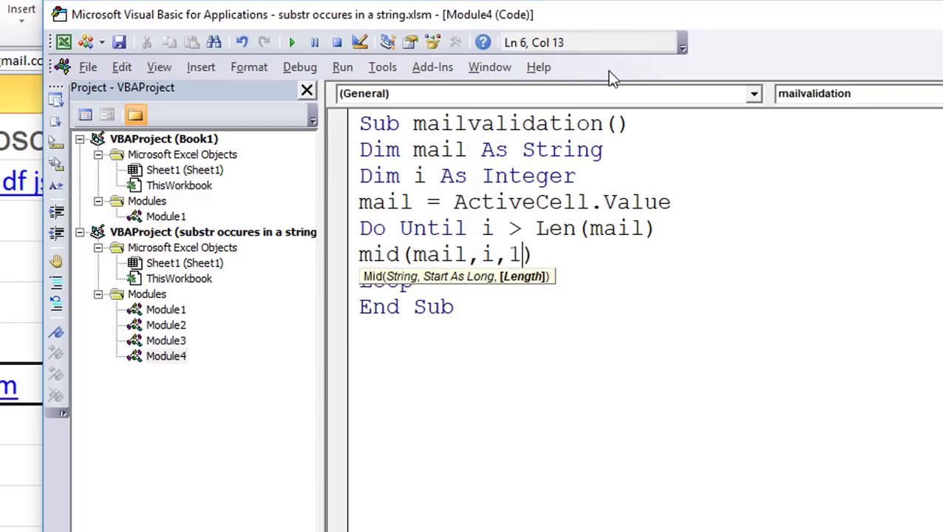
{"action": "type", "text": ")"}
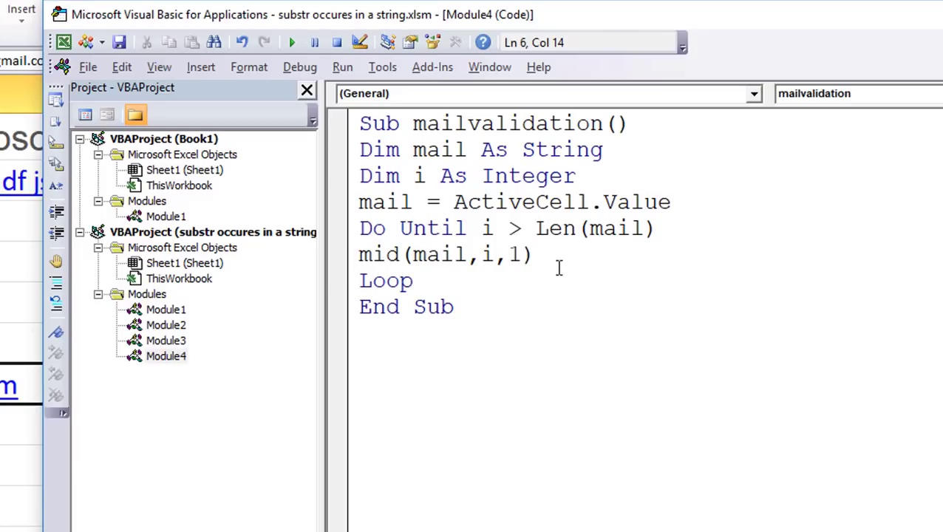
{"action": "left_click_drag", "start_coordinate": [540, 258], "coordinate": [355, 259]}
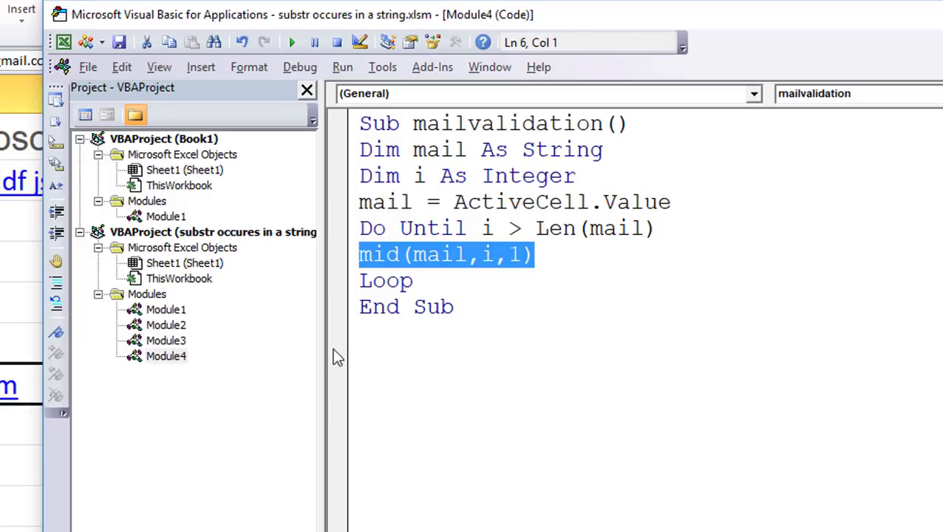
Make it If Mid(mail, i, 1) <> "@" Then with an End If and a blank line inside
{"action": "left_click", "coordinate": [359, 257]}
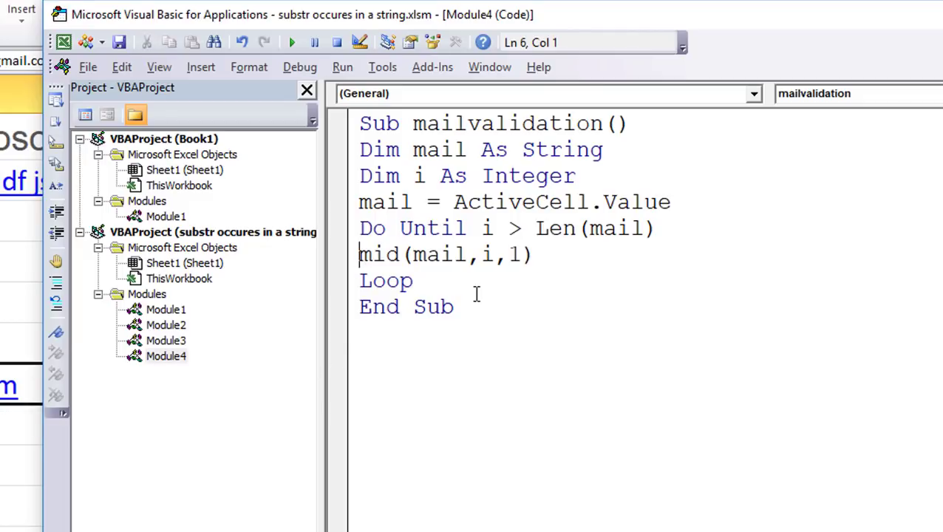
{"action": "type", "text": "if"}
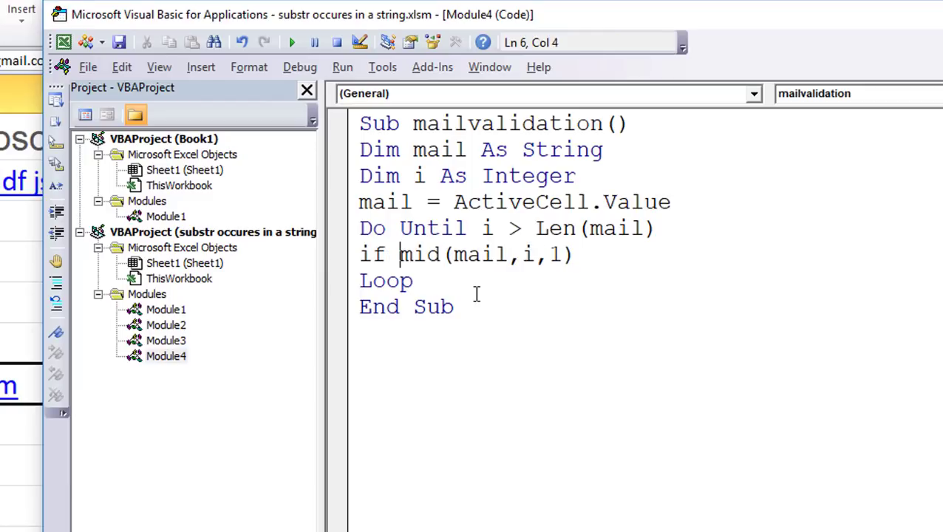
{"action": "key", "text": "Right"}
{"action": "key", "text": "Right"}
{"action": "key", "text": "Right"}
{"action": "key", "text": "Right"}
{"action": "key", "text": "Right"}
{"action": "key", "text": "Right"}
{"action": "key", "text": "Right"}
{"action": "key", "text": "Right"}
{"action": "type", "text": "<>"}
{"action": "type", "text": "\"\""}
{"action": "key", "text": "BackSpace"}
{"action": "key", "text": "BackSpace"}
{"action": "type", "text": "\""}
{"action": "type", "text": "@\" "}
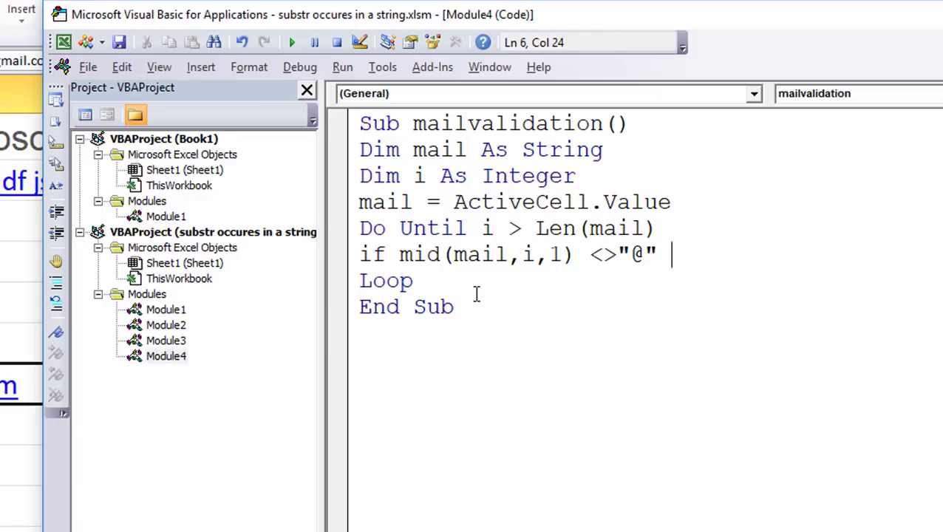
{"action": "type", "text": "then"}
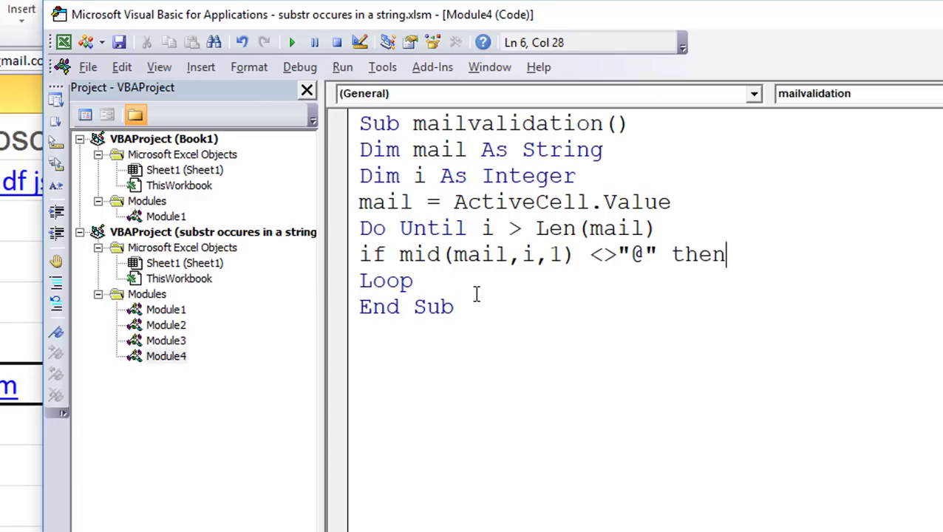
{"action": "key", "text": "Return"}
{"action": "type", "text": "en"}
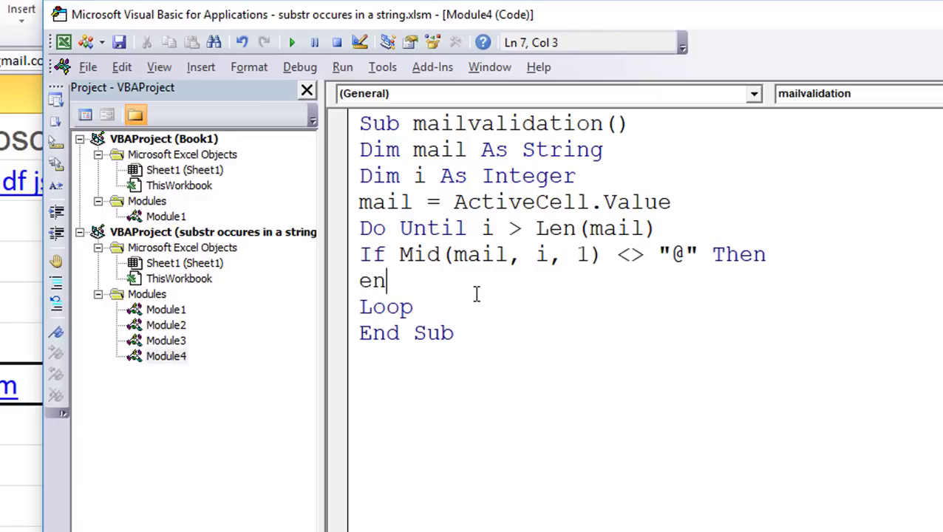
{"action": "type", "text": "dif"}
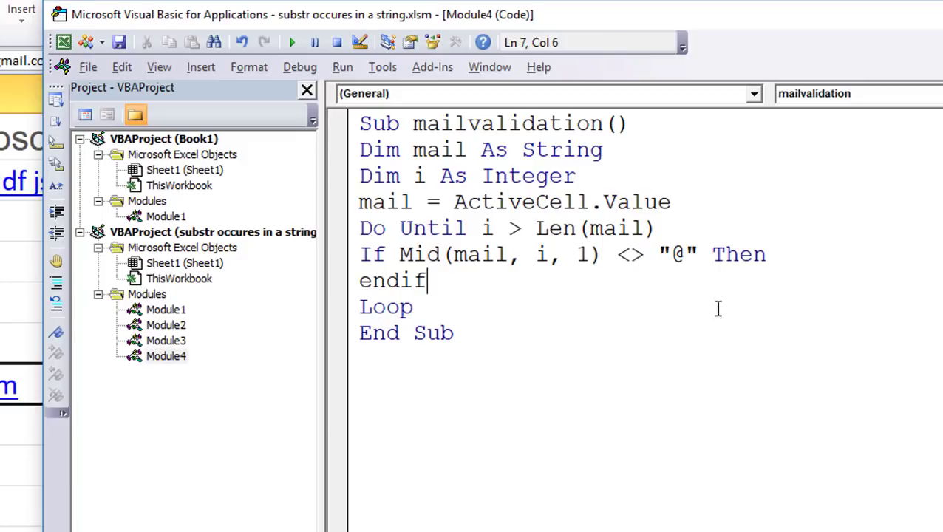
{"action": "left_click", "coordinate": [780, 254]}
{"action": "key", "text": "Return"}
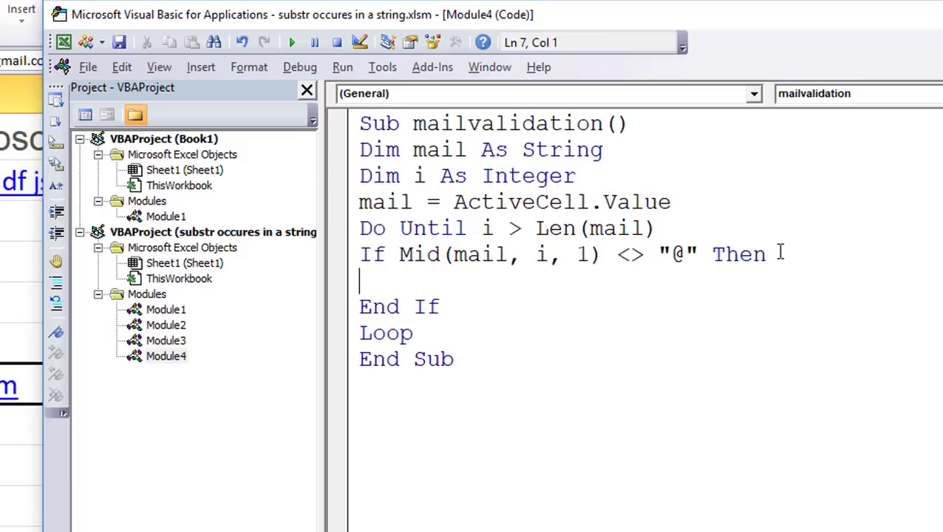
Add Dim valid As Integer below Dim i As Integer and type valid = 0 beneath it
{"action": "left_click", "coordinate": [581, 174]}
{"action": "key", "text": "Return"}
{"action": "type", "text": "dim val"}
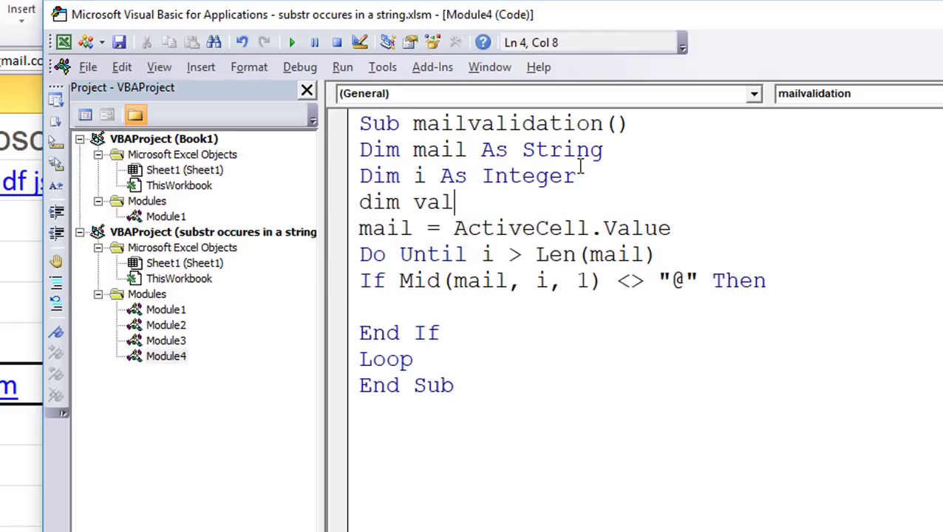
{"action": "type", "text": "id"}
{"action": "type", "text": " as in"}
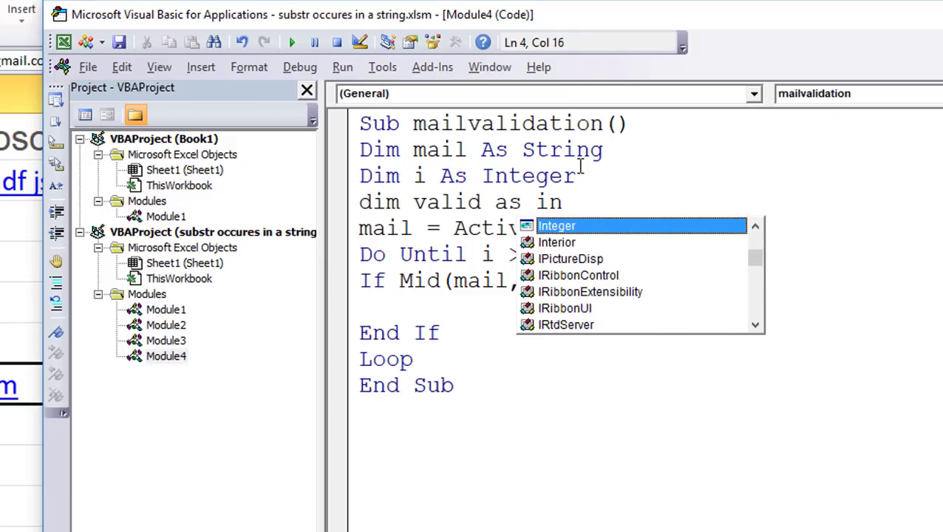
{"action": "type", "text": "tee"}
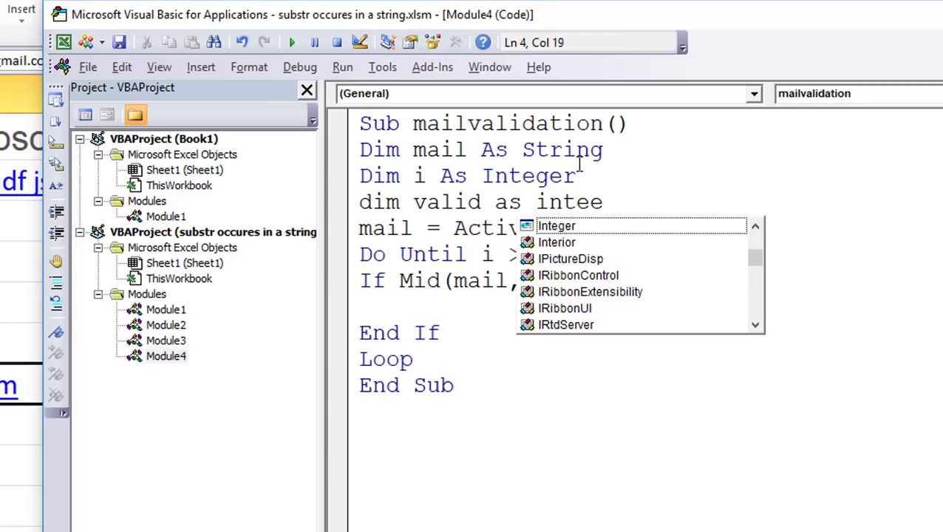
{"action": "key", "text": "BackSpace"}
{"action": "type", "text": "ger"}
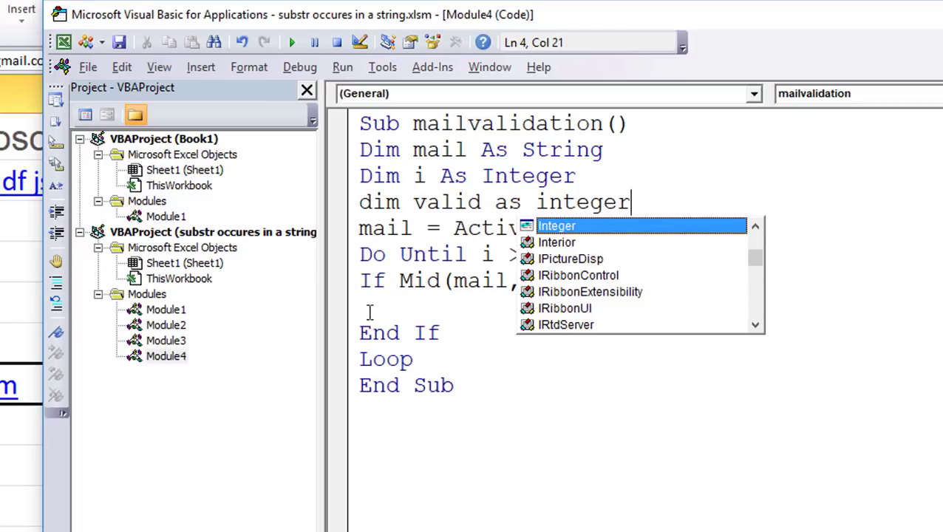
{"action": "left_click", "coordinate": [362, 309]}
{"action": "left_click", "coordinate": [642, 207]}
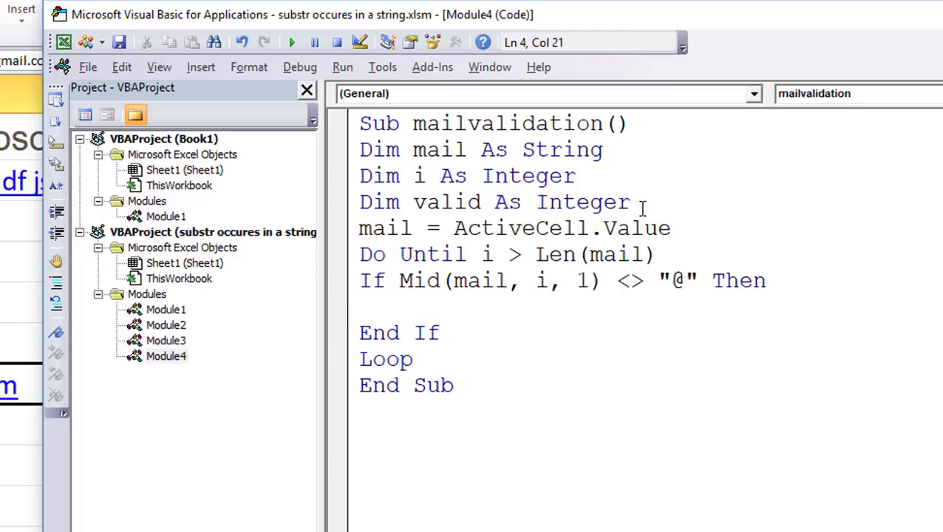
{"action": "key", "text": "Return"}
{"action": "type", "text": "valid = "}
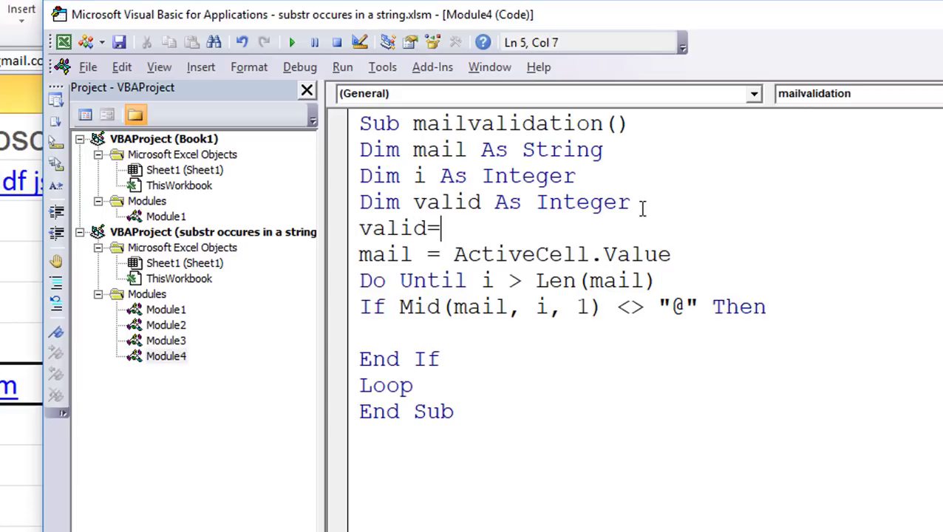
{"action": "type", "text": "0"}
Indent the If line, End If line and the blank line between them inside the loop
{"action": "left_click", "coordinate": [362, 335]}
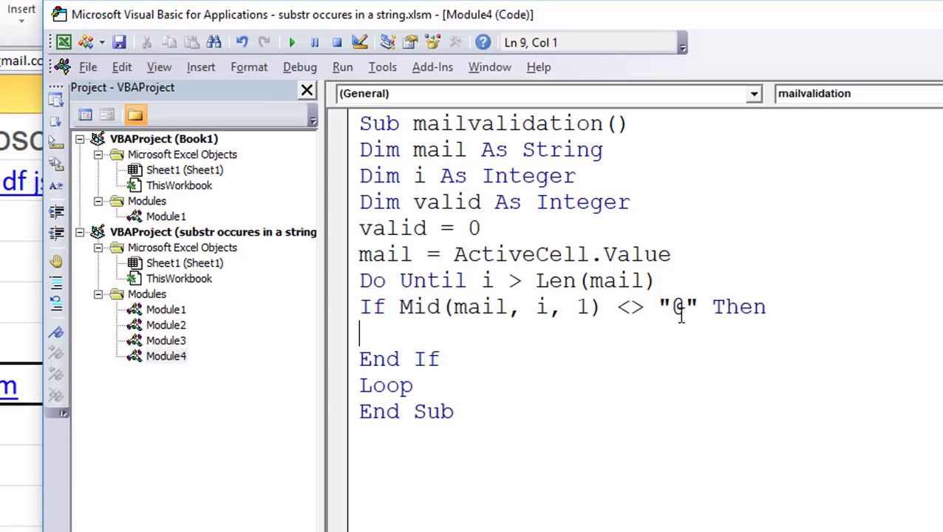
{"action": "left_click_drag", "start_coordinate": [681, 309], "coordinate": [672, 309]}
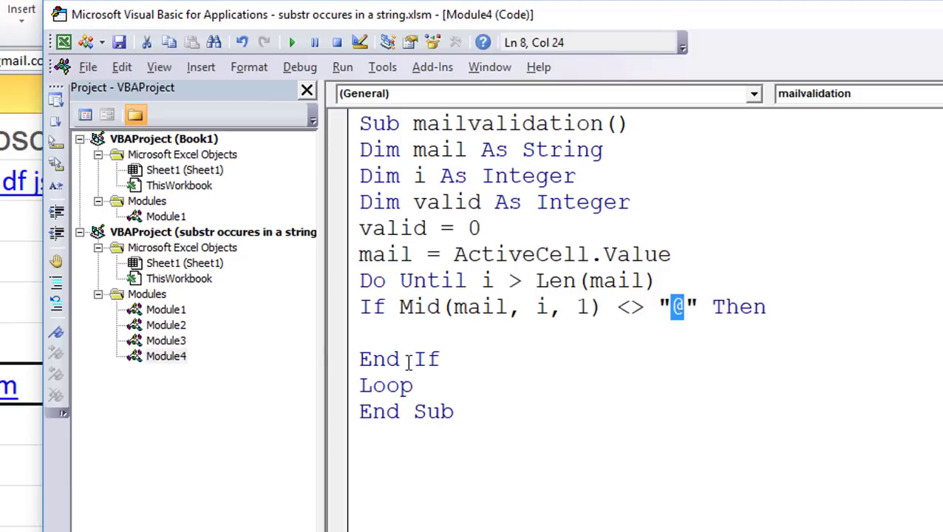
{"action": "left_click", "coordinate": [361, 309]}
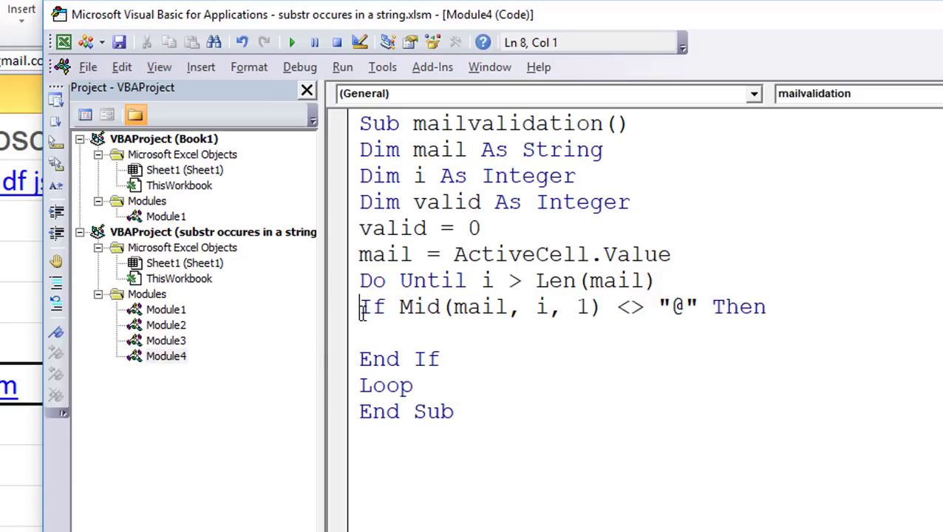
{"action": "key", "text": "Tab"}
{"action": "left_click", "coordinate": [362, 358]}
{"action": "key", "text": "Tab"}
{"action": "key", "text": "Up"}
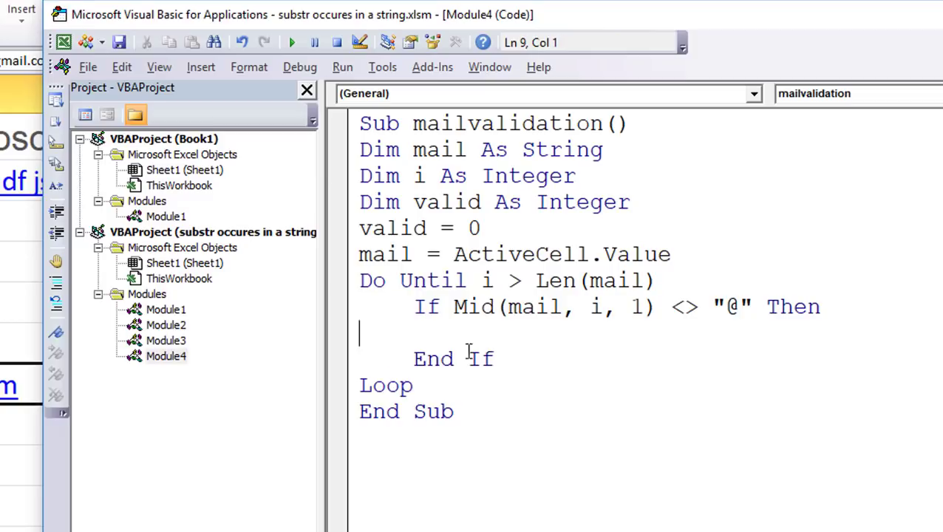
{"action": "key", "text": "Tab"}
{"action": "key", "text": "Tab"}
Set valid = 1 on the line inside the If block
{"action": "type", "text": "v"}
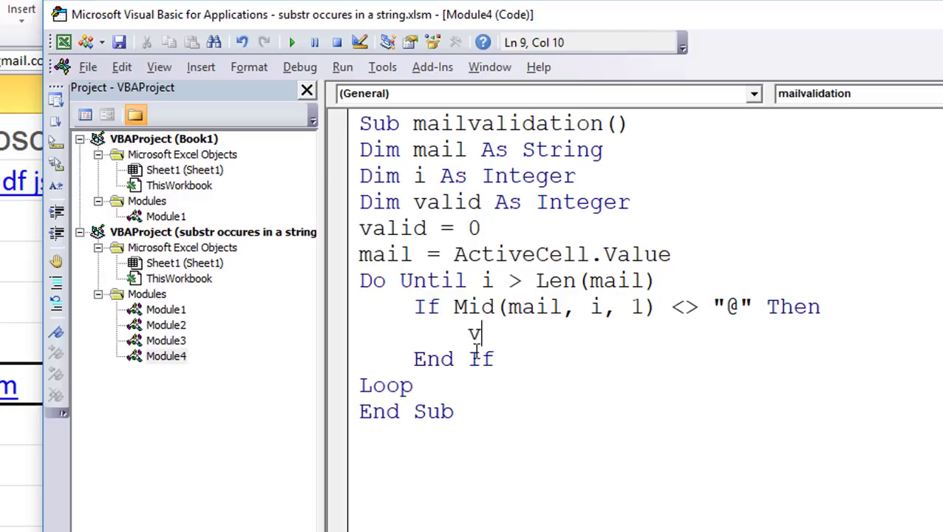
{"action": "type", "text": "alid"}
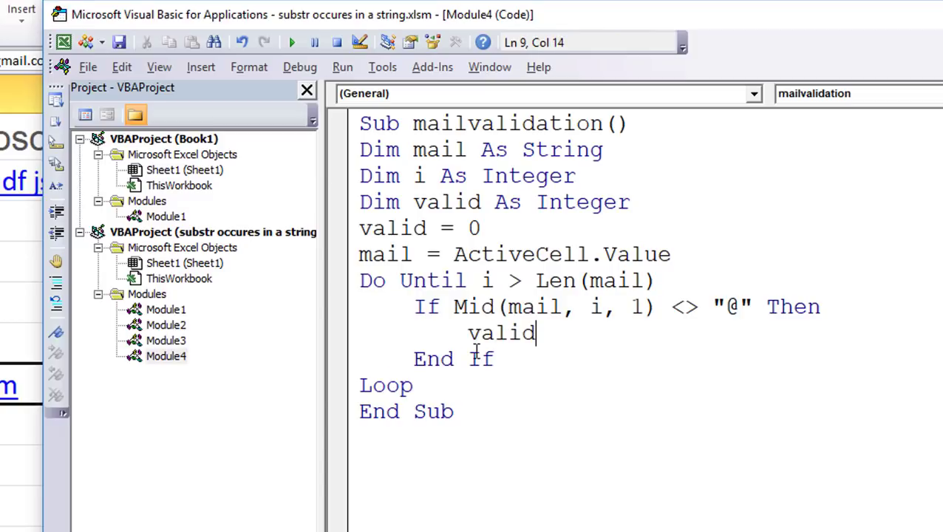
{"action": "type", "text": "="}
{"action": "type", "text": "1"}
{"action": "left_click", "coordinate": [500, 361]}
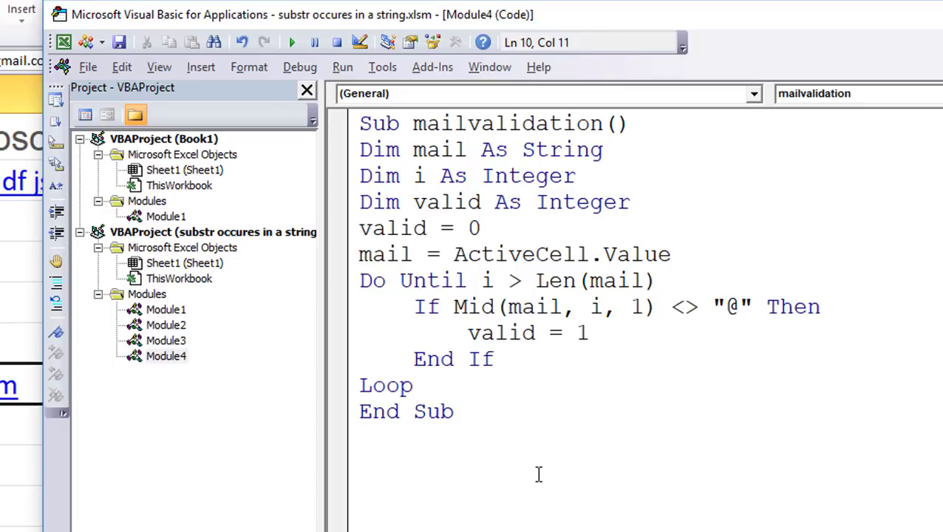
Add an If valid = 1 Then line after the Loop
{"action": "left_click", "coordinate": [420, 383]}
{"action": "key", "text": "Return"}
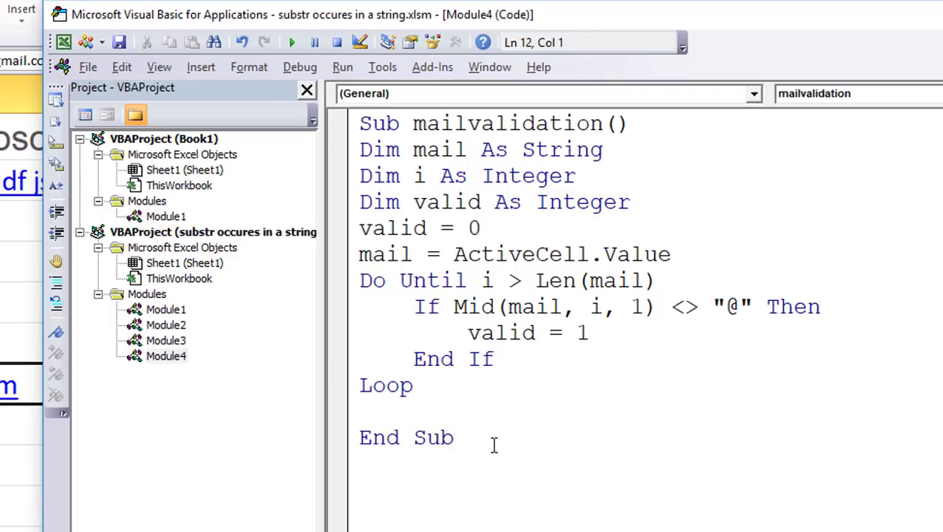
{"action": "type", "text": "if()"}
{"action": "key", "text": "BackSpace"}
{"action": "key", "text": "BackSpace"}
{"action": "type", "text": "valid"}
{"action": "key", "text": "BackSpace"}
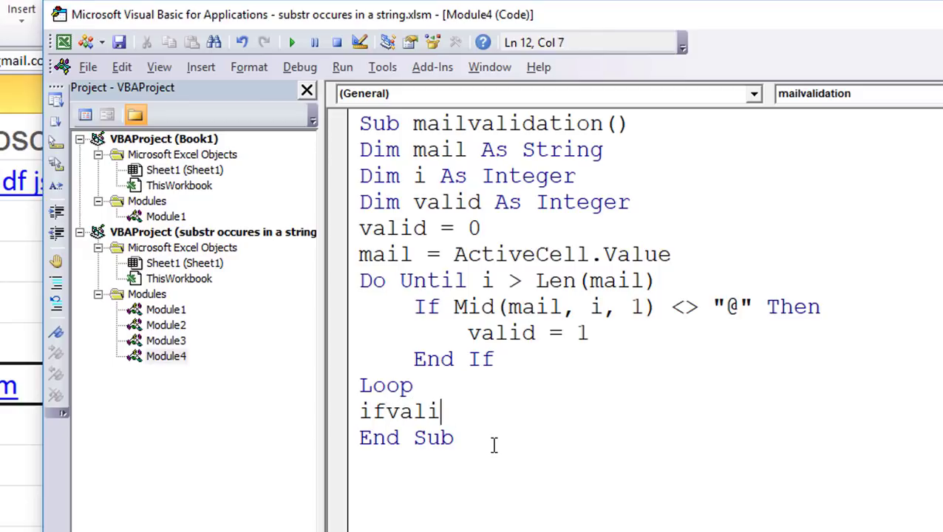
{"action": "key", "text": "BackSpace"}
{"action": "key", "text": "BackSpace"}
{"action": "key", "text": "BackSpace"}
{"action": "key", "text": "BackSpace"}
{"action": "type", "text": "valid"}
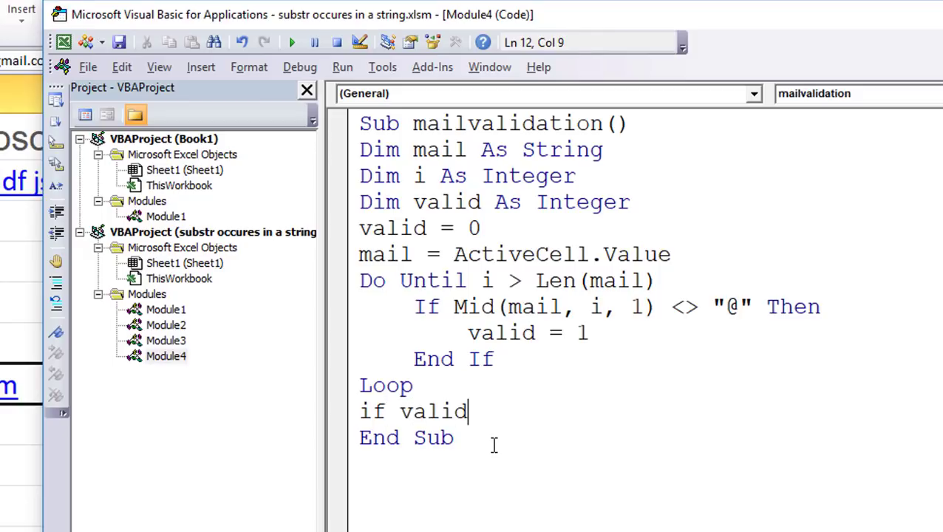
{"action": "type", "text": "=1"}
{"action": "type", "text": " then"}
{"action": "key", "text": "Return"}
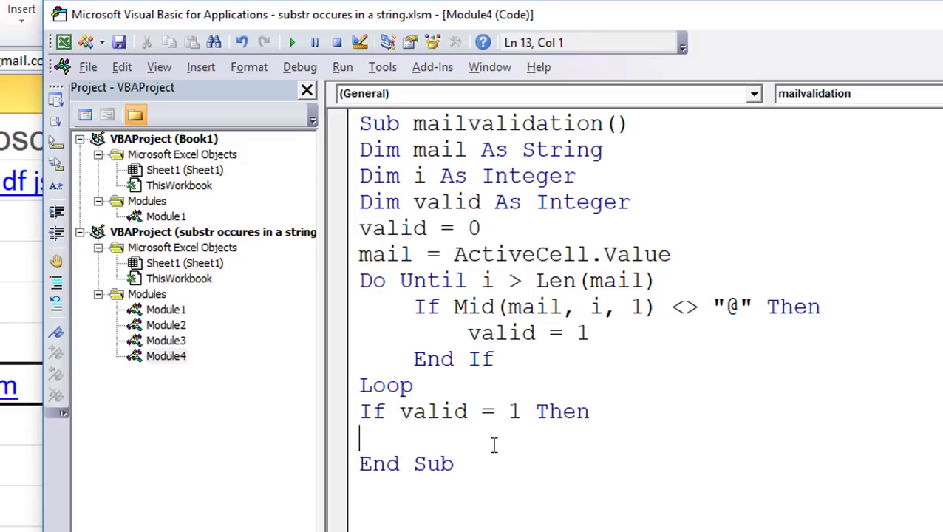
Type MsgBox ("This mail id is valid") on the line under the If and start a new line
{"action": "type", "text": "msg"}
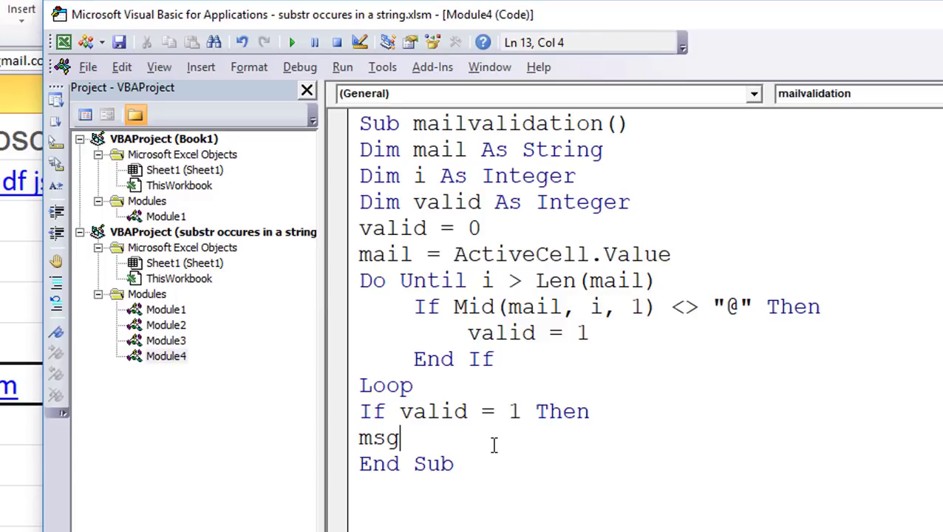
{"action": "type", "text": "box"}
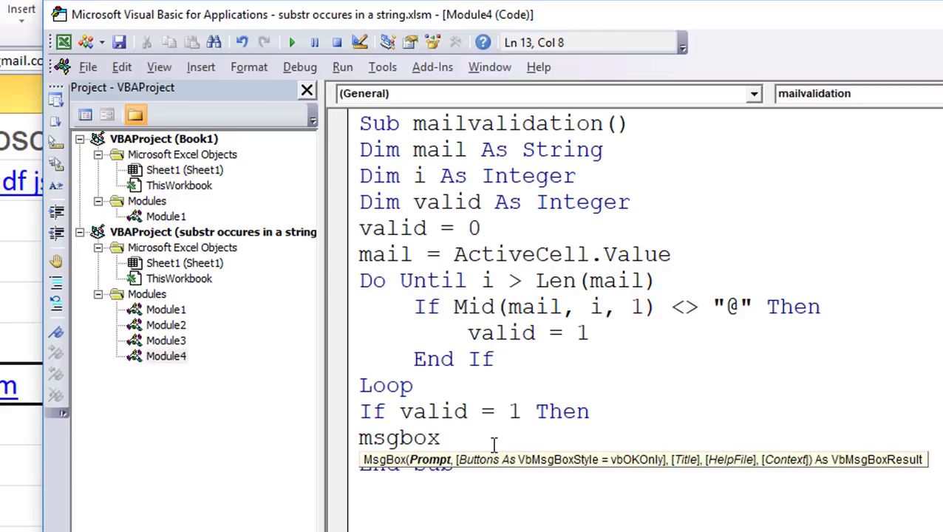
{"action": "type", "text": " ()"}
{"action": "key", "text": "BackSpace"}
{"action": "key", "text": "BackSpace"}
{"action": "type", "text": "\""}
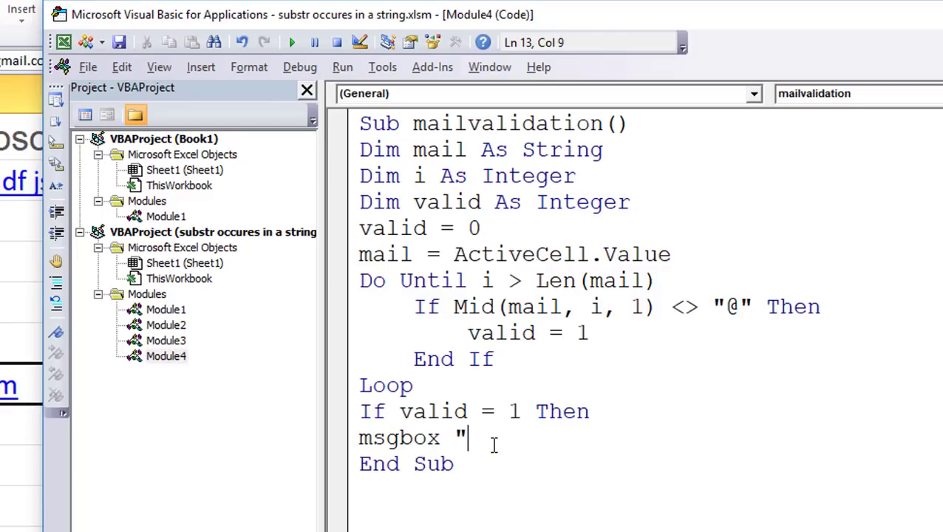
{"action": "key", "text": "BackSpace"}
{"action": "type", "text": "()"}
{"action": "type", "text": "\""}
{"action": "key", "text": "BackSpace"}
{"action": "key", "text": "Left"}
{"action": "key", "text": "Left"}
{"action": "key", "text": "Right"}
{"action": "type", "text": "\""}
{"action": "type", "text": "\""}
{"action": "key", "text": "Left"}
{"action": "type", "text": "This"}
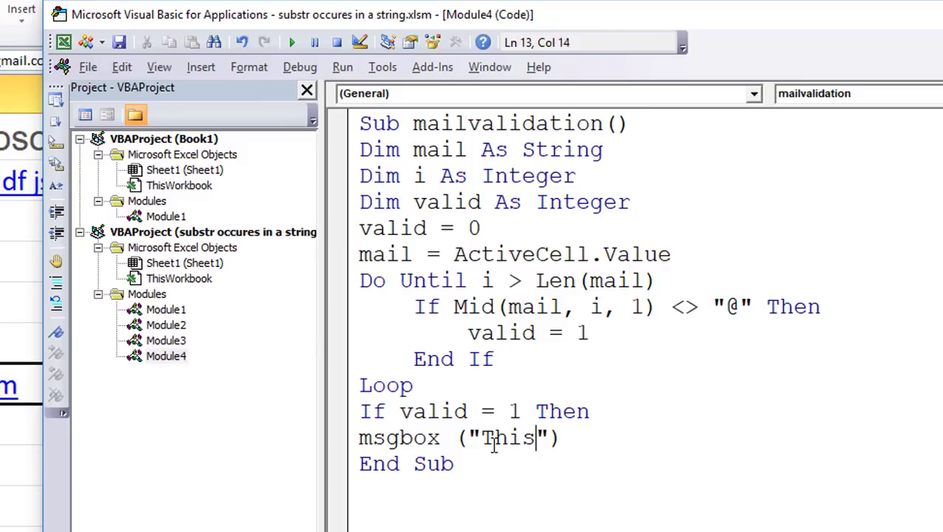
{"action": "type", "text": " mail id "}
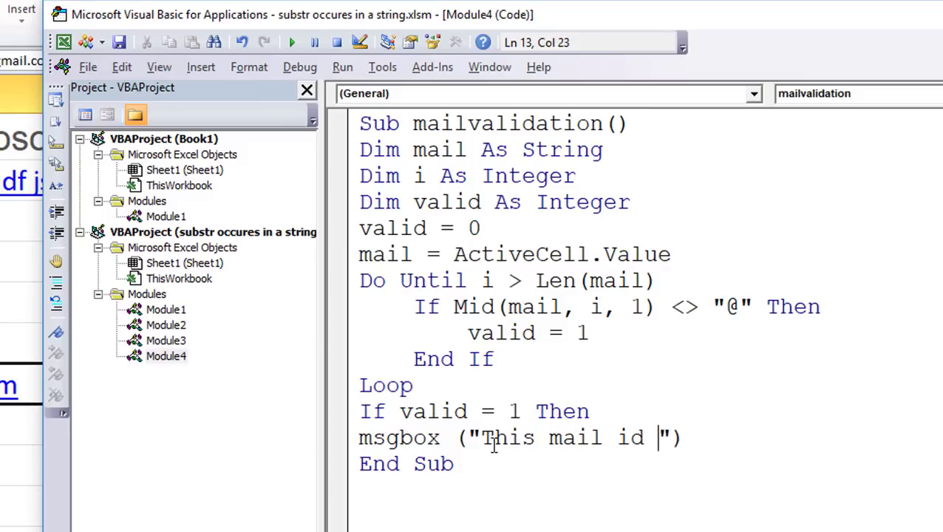
{"action": "type", "text": "is va"}
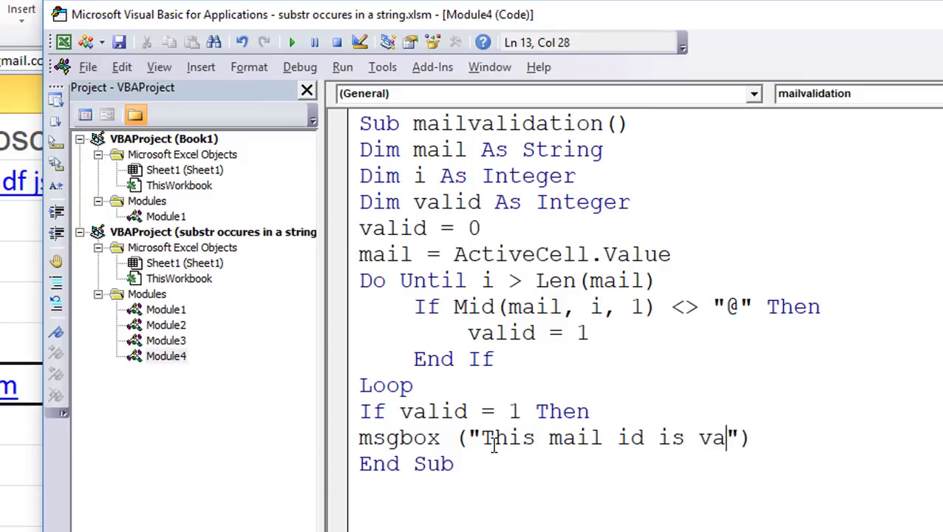
{"action": "type", "text": "lid"}
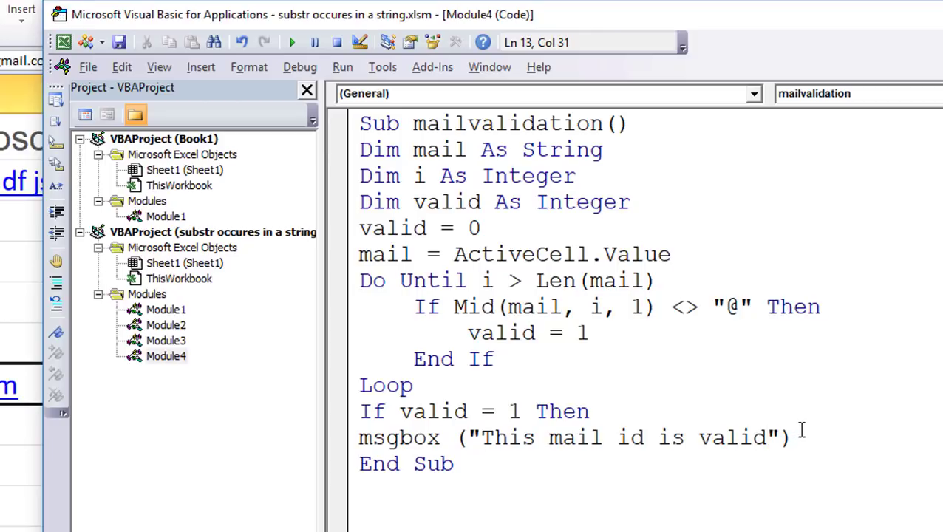
{"action": "left_click", "coordinate": [802, 431]}
{"action": "key", "text": "Return"}
Add an Else line followed by MsgBox ("this mail id is invalid"), dismissing an antivirus popup
{"action": "type", "text": "el"}
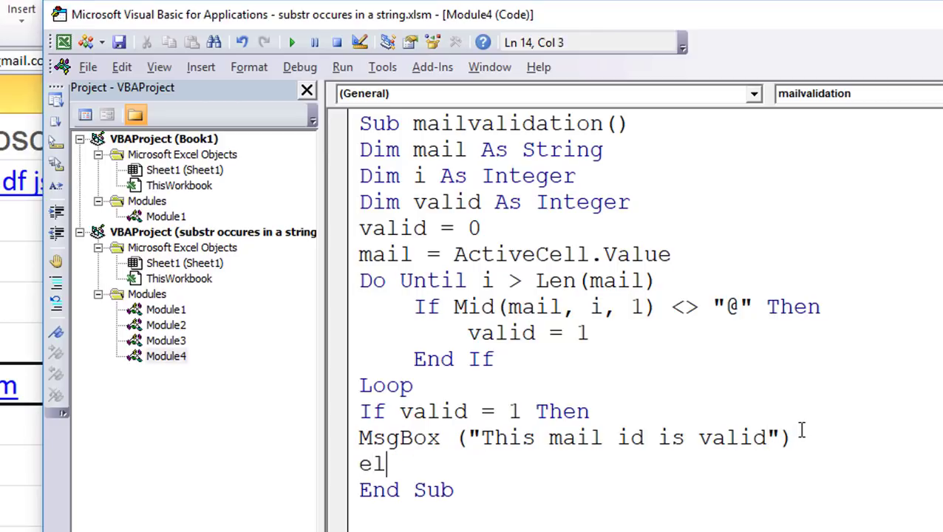
{"action": "type", "text": "se"}
{"action": "key", "text": "Return"}
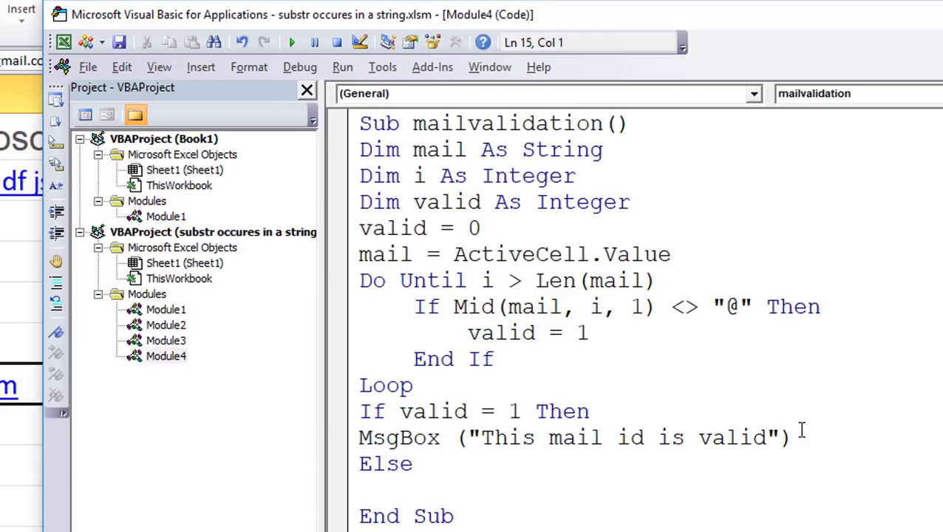
{"action": "type", "text": "mas"}
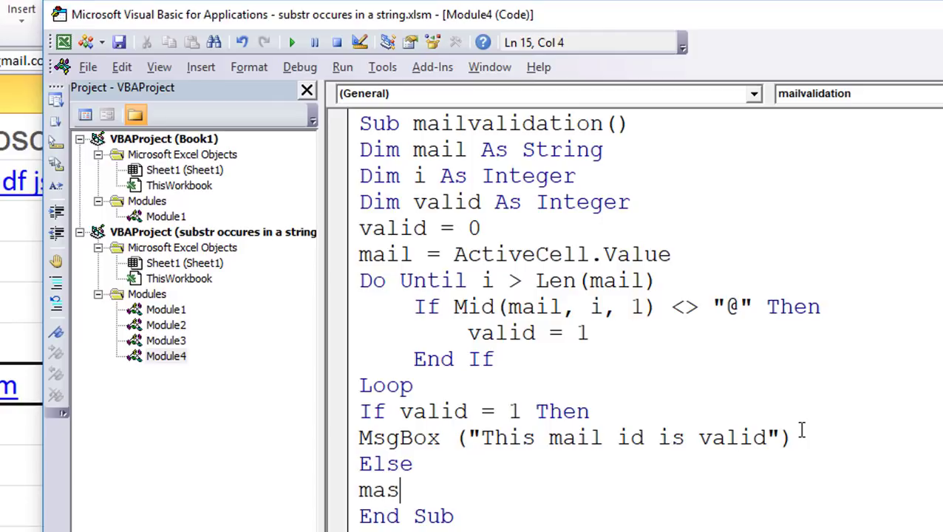
{"action": "key", "text": "BackSpace"}
{"action": "type", "text": "g"}
{"action": "key", "text": "BackSpace"}
{"action": "key", "text": "BackSpace"}
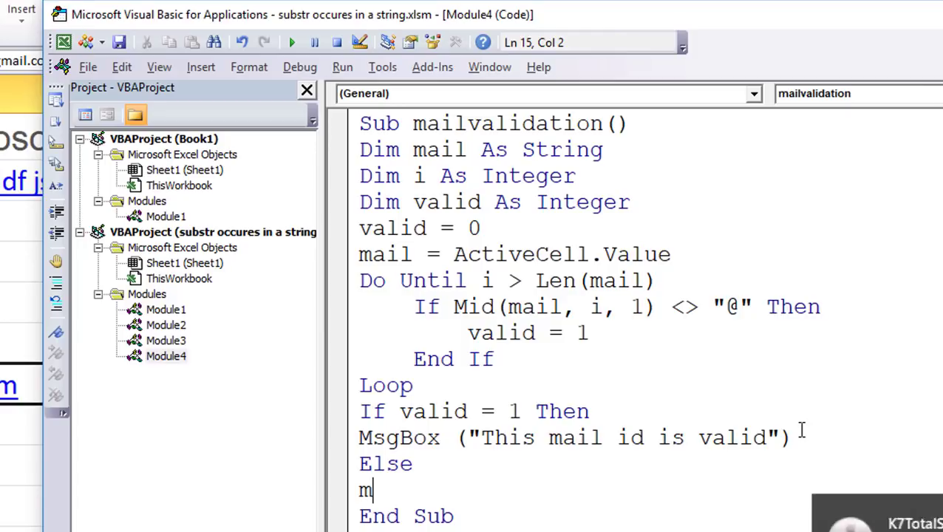
{"action": "type", "text": "sg"}
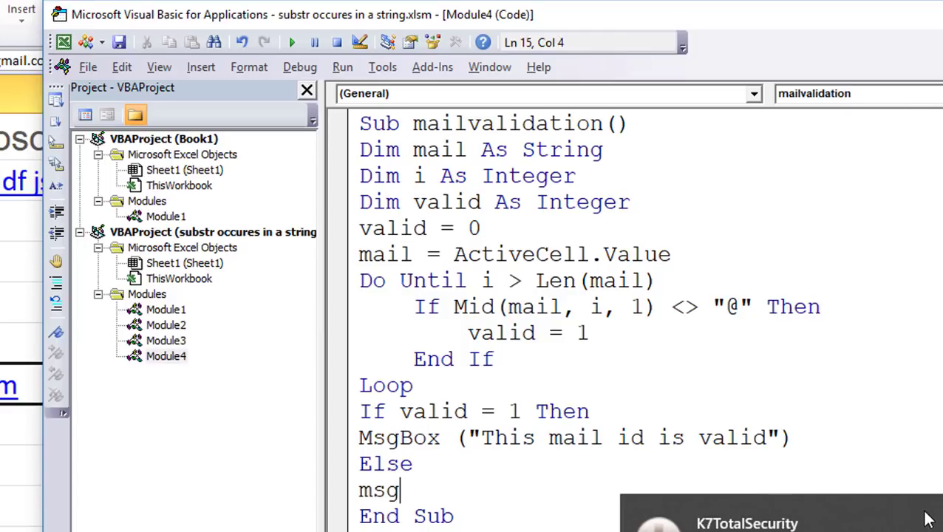
{"action": "left_click", "coordinate": [643, 498]}
{"action": "left_click", "coordinate": [643, 491]}
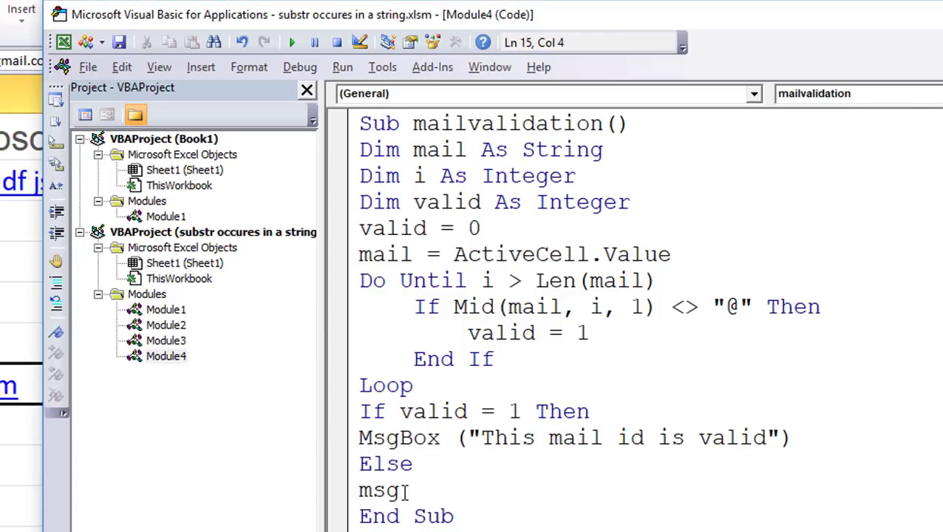
{"action": "type", "text": "box"}
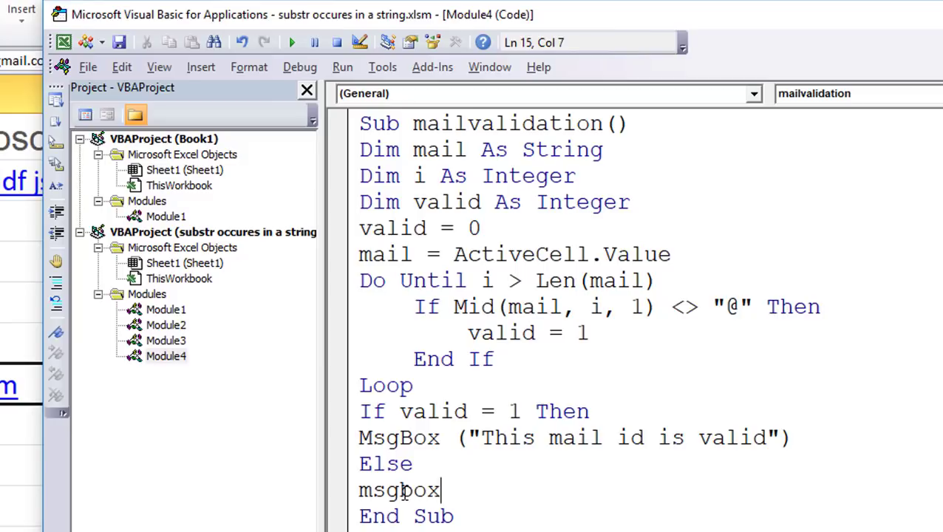
{"action": "type", "text": "()"}
{"action": "key", "text": "Left"}
{"action": "type", "text": "\""}
{"action": "type", "text": "\""}
{"action": "type", "text": "this "}
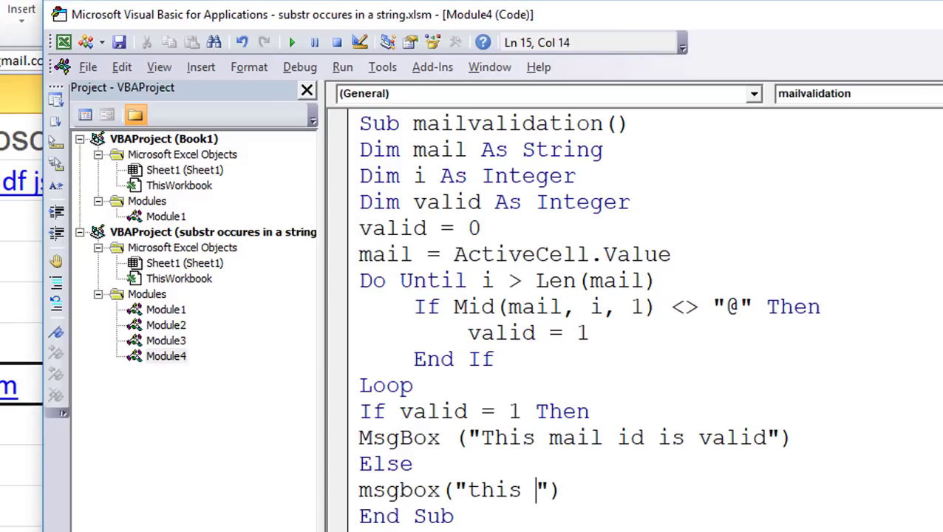
{"action": "type", "text": "mail id "}
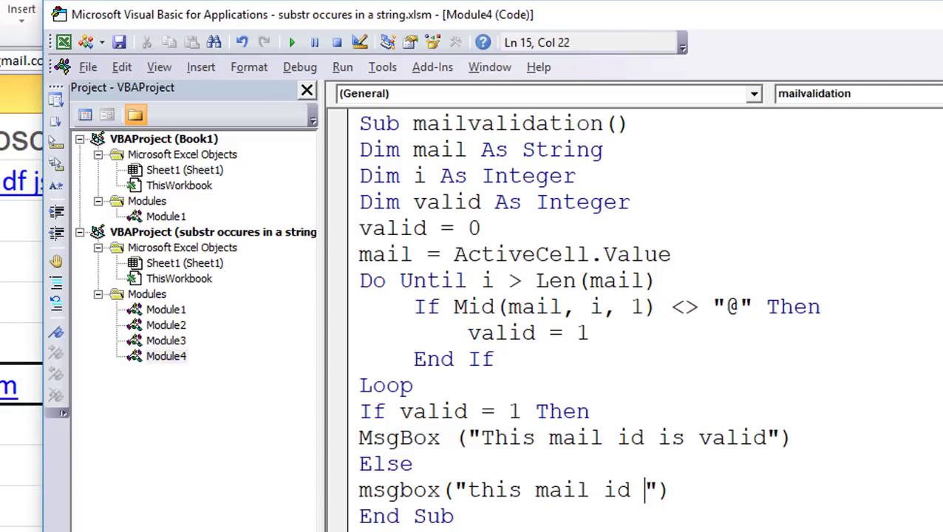
{"action": "type", "text": "is invali"}
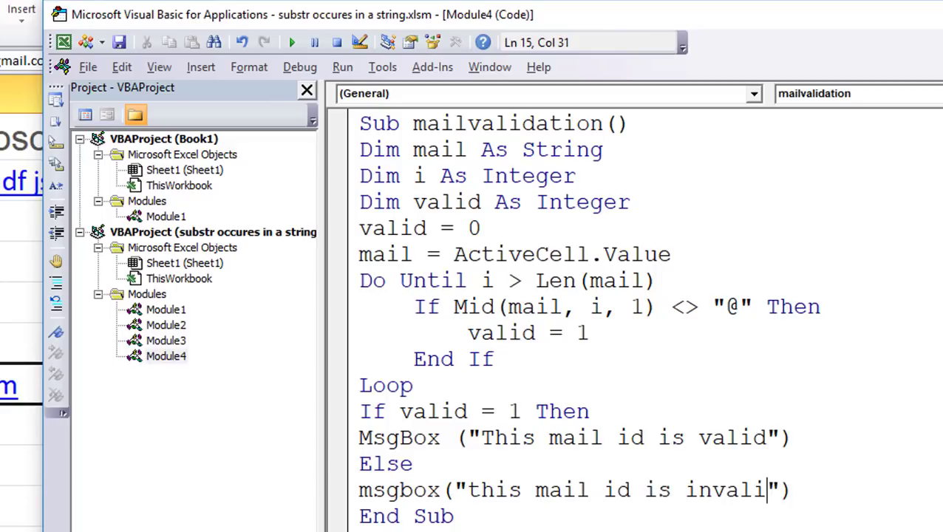
{"action": "type", "text": "d"}
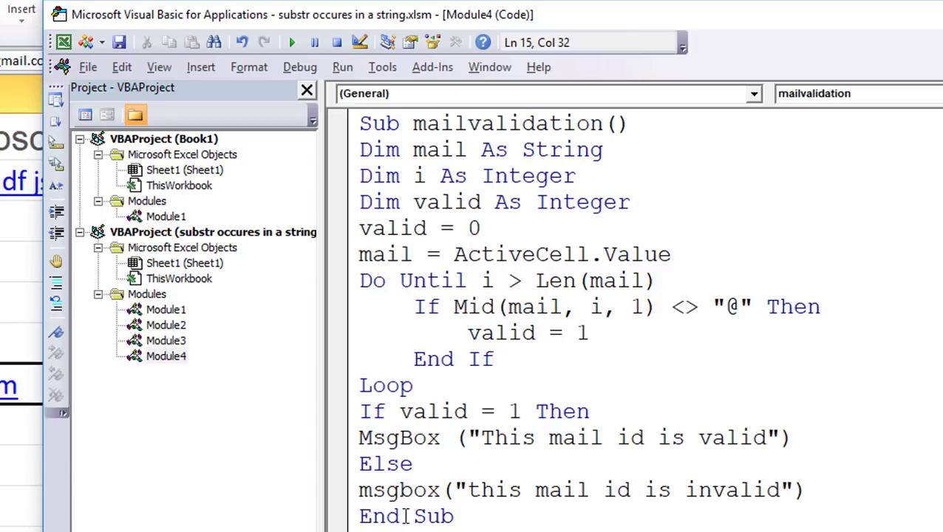
{"action": "left_click", "coordinate": [404, 516]}
Close the If valid = 1 block with End If below the invalid message
{"action": "left_click", "coordinate": [830, 490]}
{"action": "key", "text": "Return"}
{"action": "type", "text": "en"}
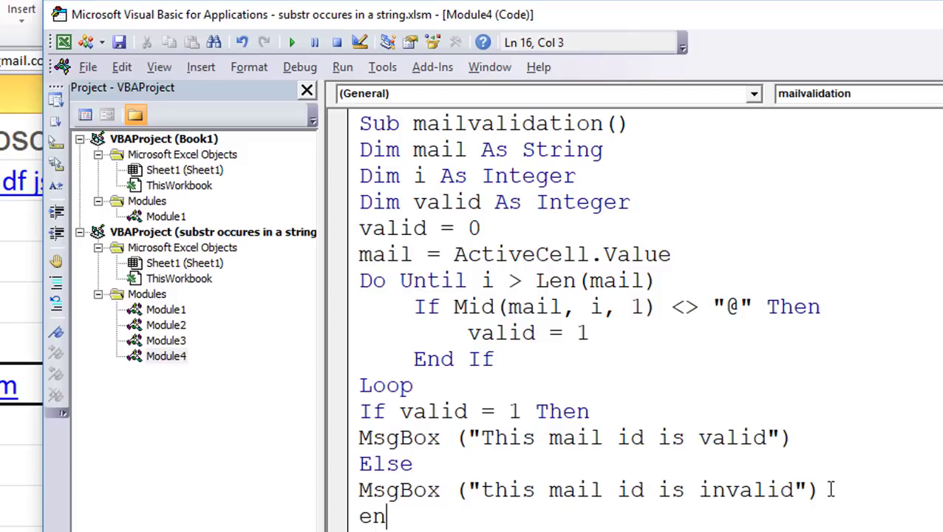
{"action": "type", "text": "dif"}
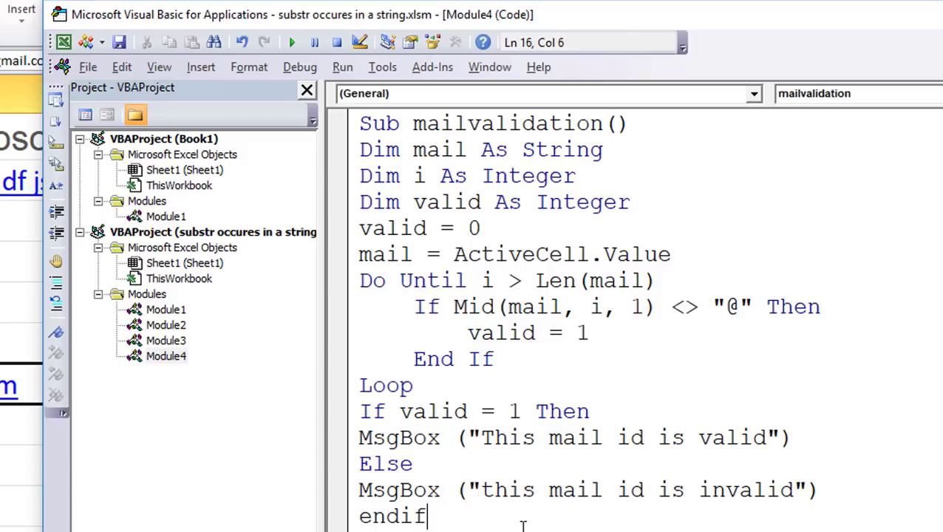
{"action": "left_click", "coordinate": [427, 529]}
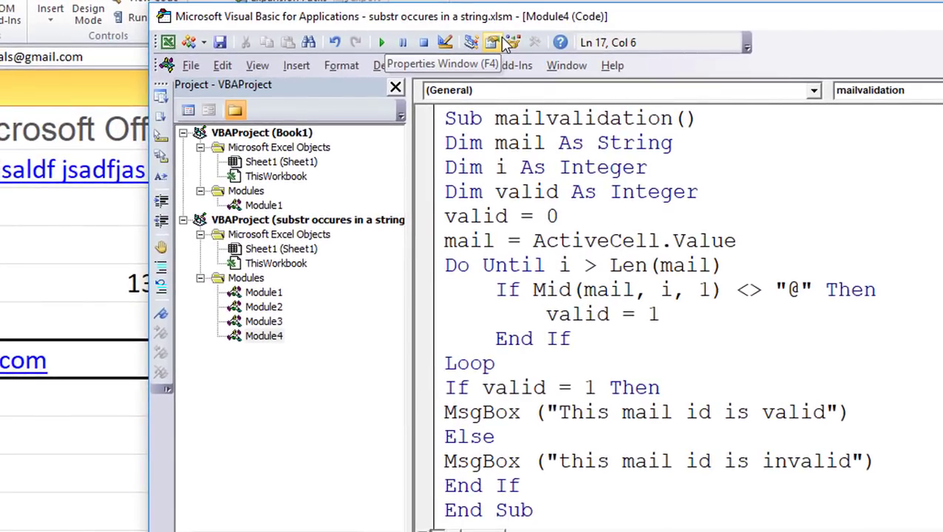
Step through mailvalidation with F8 and choose Debug on run-time error '5'
{"action": "key", "text": "F8"}
{"action": "key", "text": "F8"}
{"action": "key", "text": "F8"}
{"action": "key", "text": "F8"}
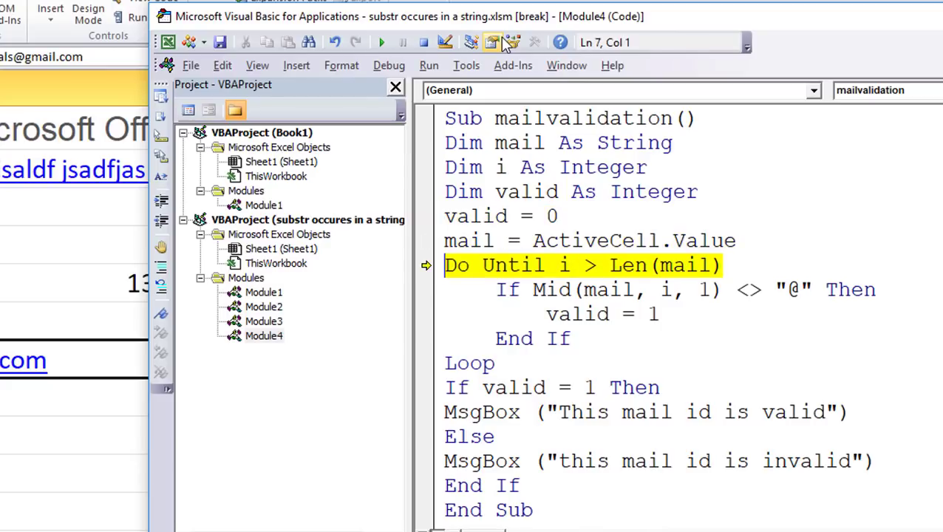
{"action": "key", "text": "F8"}
{"action": "key", "text": "F8"}
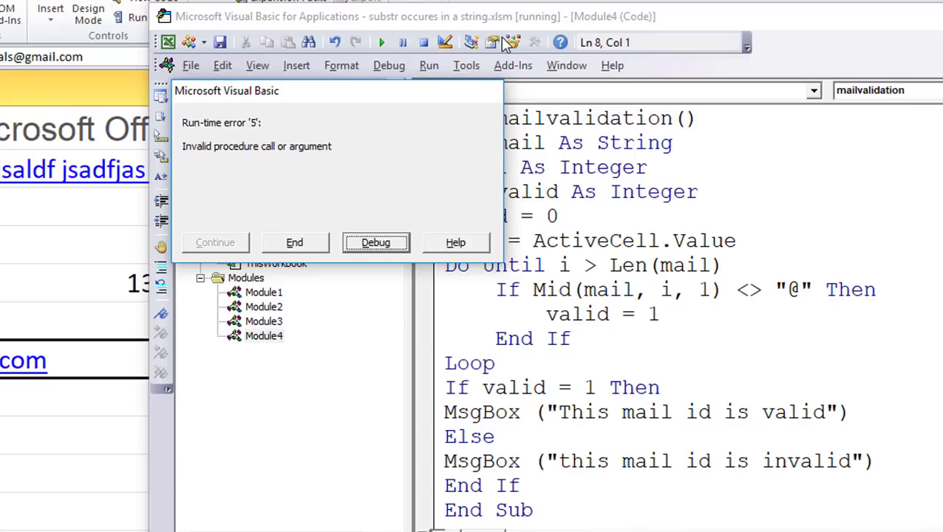
{"action": "key", "text": "Return"}
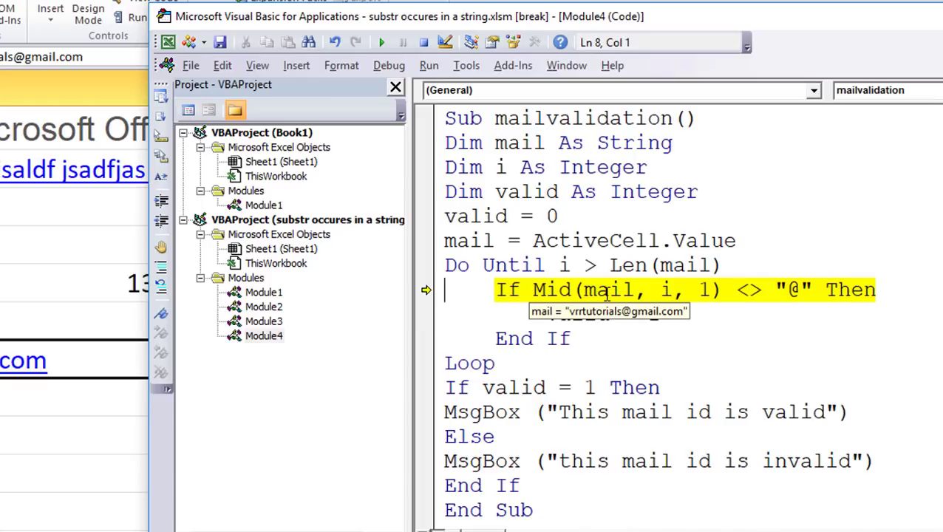
Initialize the counter with 'i = 1' on a new line below 'valid = 0'
{"action": "left_click", "coordinate": [589, 336]}
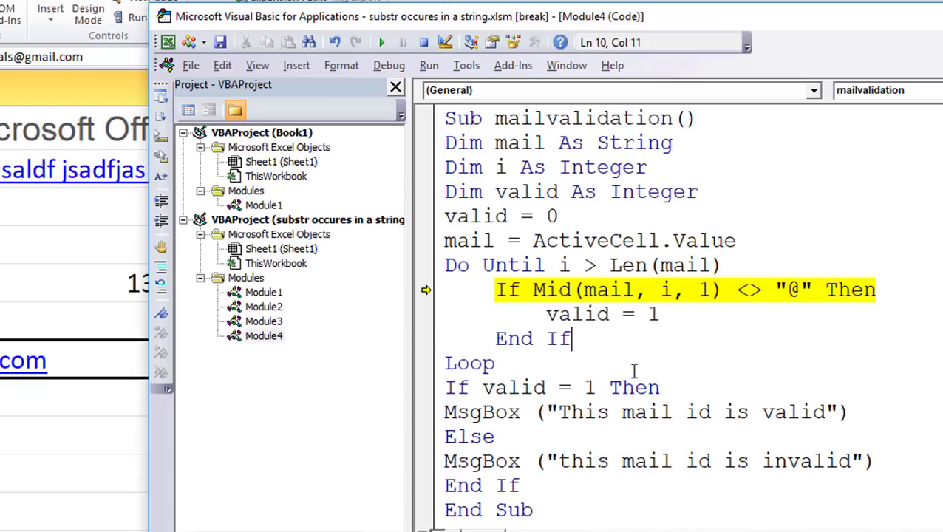
{"action": "left_click", "coordinate": [584, 220]}
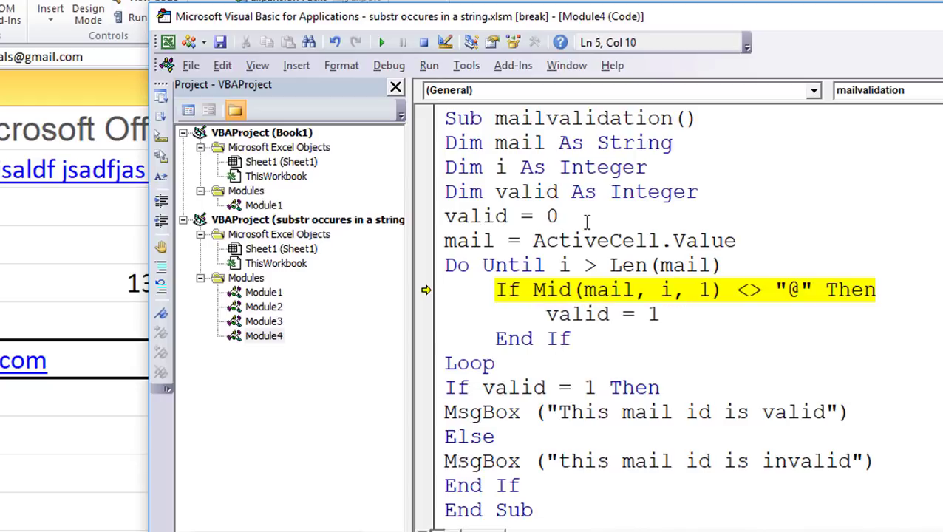
{"action": "key", "text": "Return"}
{"action": "type", "text": "i"}
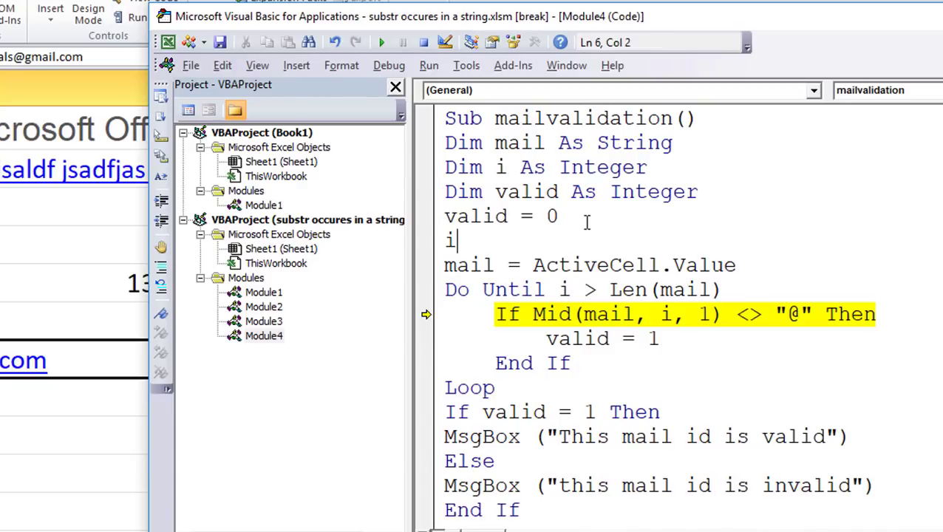
{"action": "type", "text": "=1"}
{"action": "left_click", "coordinate": [608, 378]}
Add 'i = i + 1' after End If inside the loop and rerun the macro with F5
{"action": "left_click", "coordinate": [607, 358]}
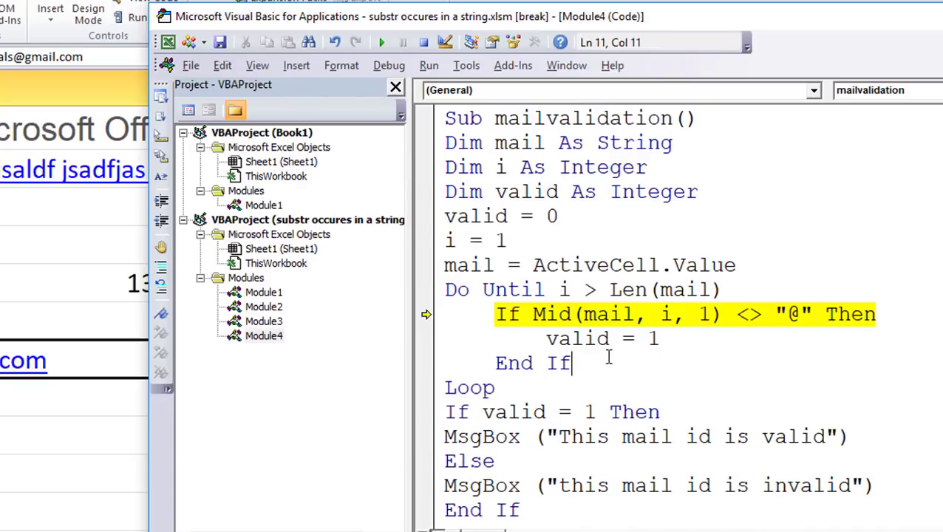
{"action": "key", "text": "Return"}
{"action": "type", "text": "i="}
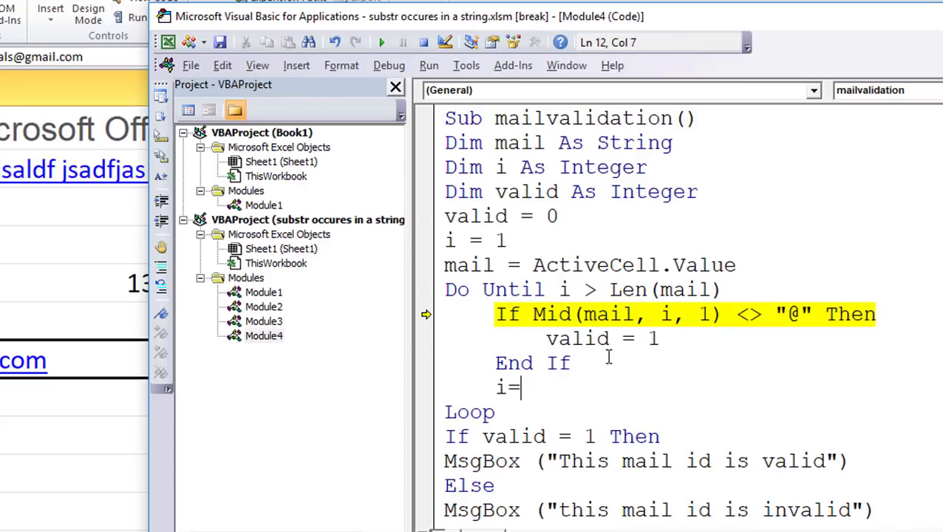
{"action": "type", "text": "i+1"}
{"action": "left_click", "coordinate": [444, 428]}
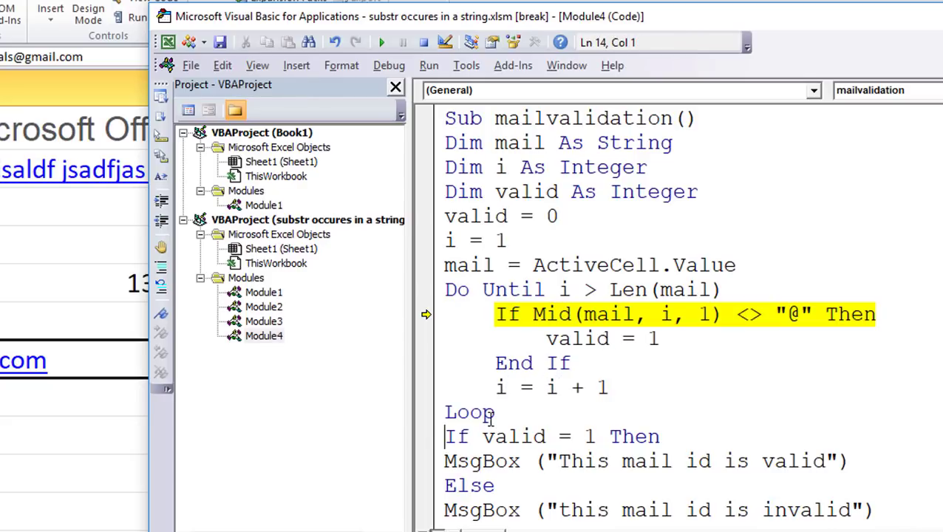
{"action": "key", "text": "F5"}
Debug the error by stepping from 'i = 1' with F8, then change <> to = in the If Mid test
{"action": "key", "text": "Return"}
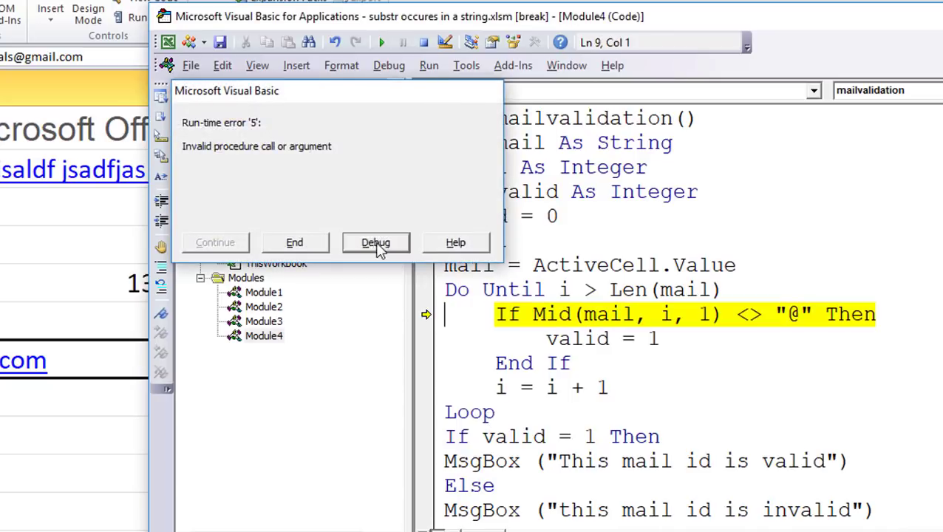
{"action": "left_click_drag", "start_coordinate": [436, 257], "coordinate": [432, 240]}
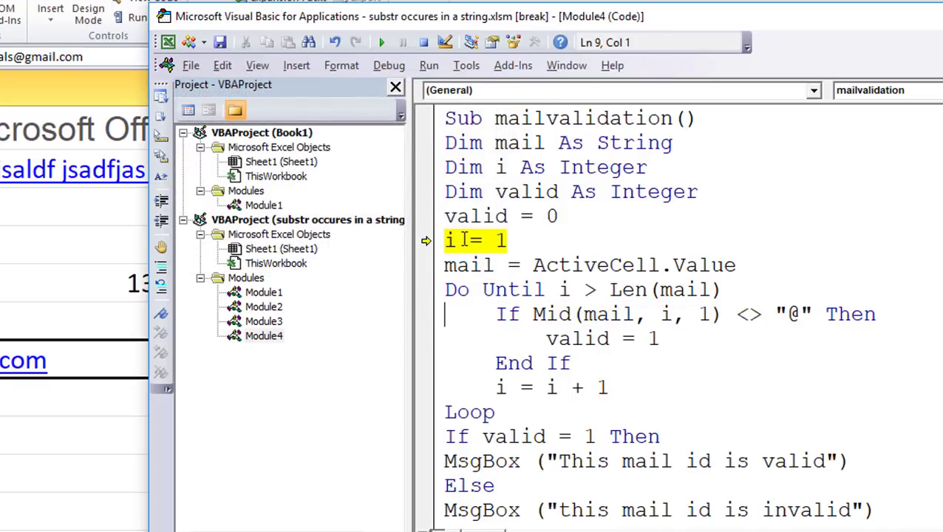
{"action": "key", "text": "F8"}
{"action": "key", "text": "F8"}
{"action": "key", "text": "F8"}
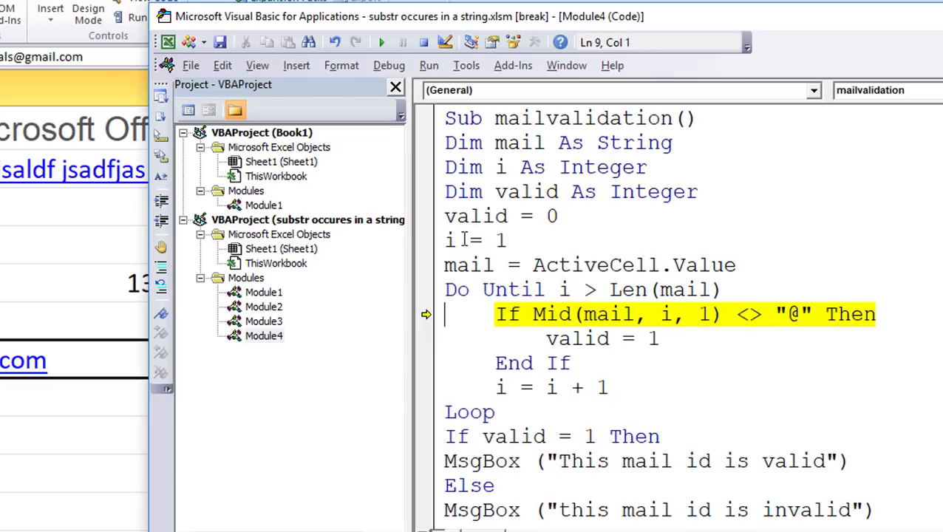
{"action": "key", "text": "F8"}
{"action": "key", "text": "F8"}
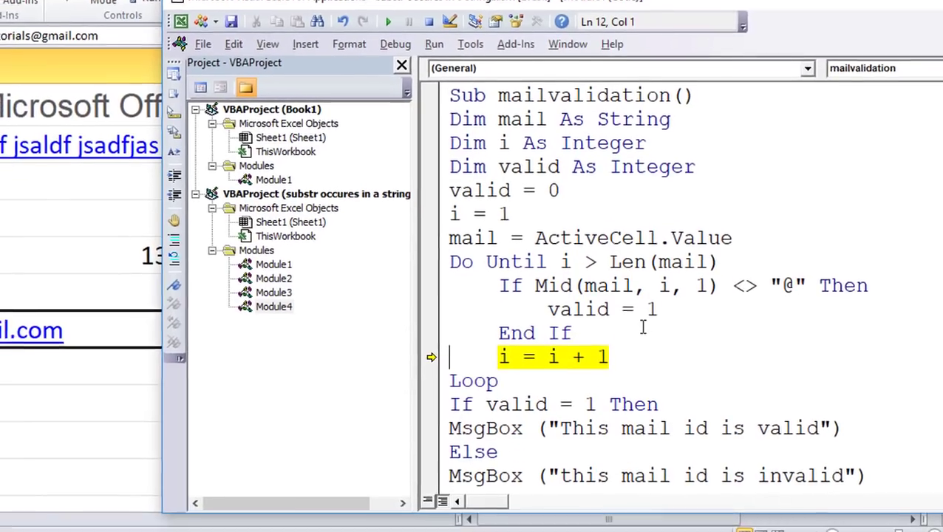
{"action": "left_click_drag", "start_coordinate": [754, 281], "coordinate": [733, 281]}
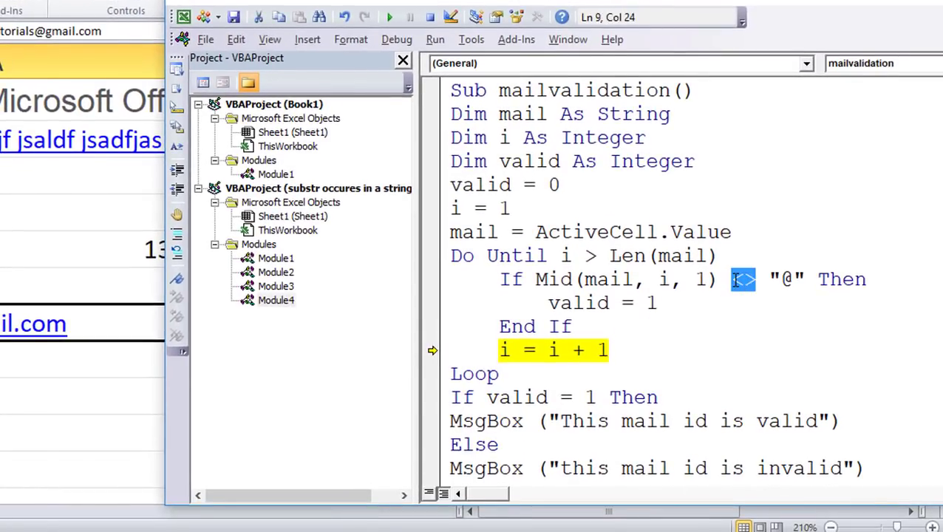
{"action": "type", "text": "="}
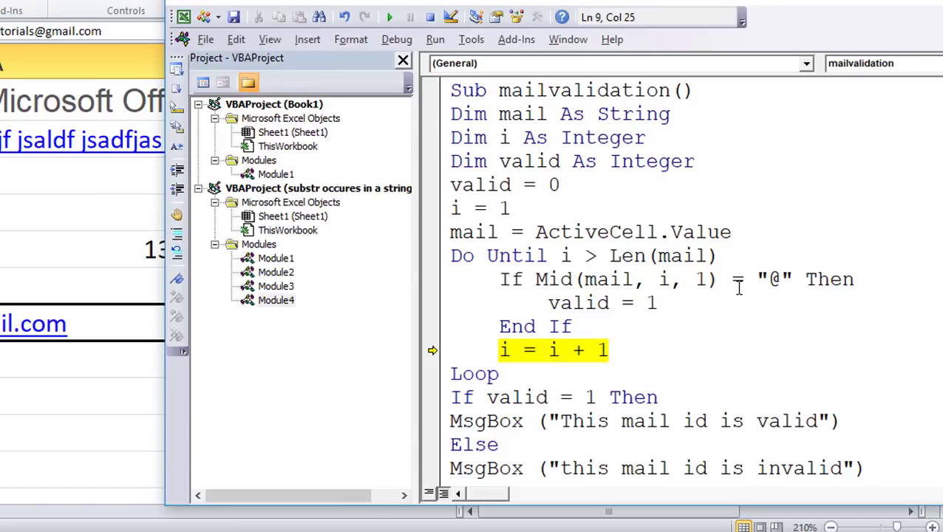
Reset the paused run and step through the Do Until loop with F8 until it runs without error
{"action": "left_click", "coordinate": [431, 17]}
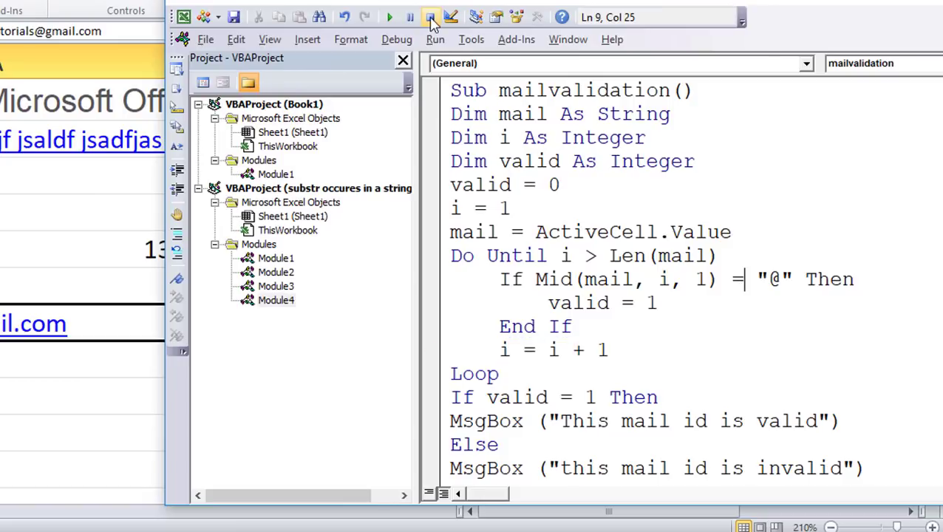
{"action": "left_click", "coordinate": [537, 230]}
{"action": "key", "text": "F8"}
{"action": "key", "text": "F8"}
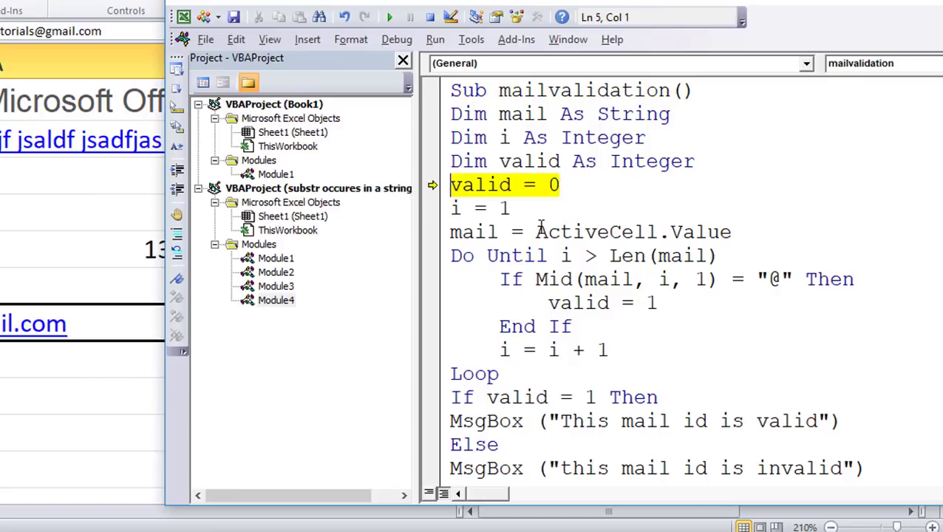
{"action": "key", "text": "F8"}
{"action": "key", "text": "F8"}
{"action": "key", "text": "F8"}
{"action": "key", "text": "F8"}
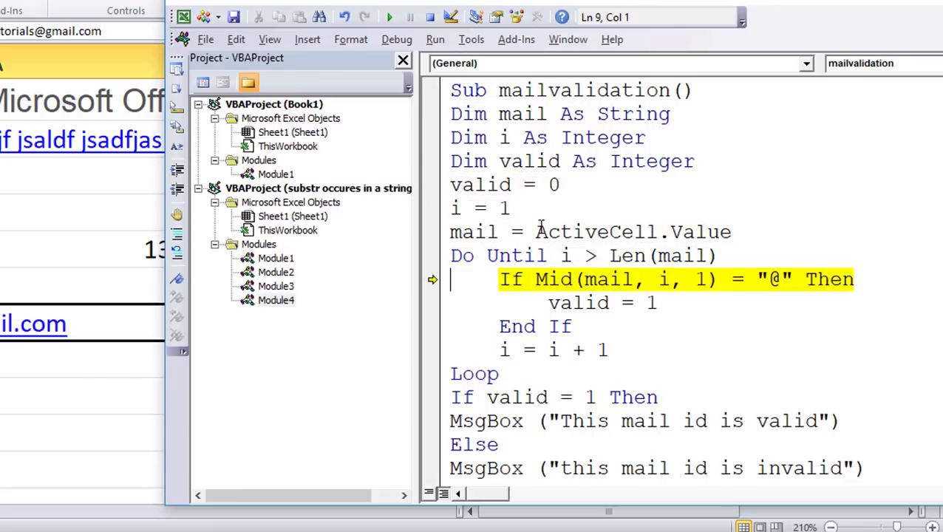
{"action": "key", "text": "F8"}
{"action": "key", "text": "F8"}
{"action": "key", "text": "F8"}
{"action": "key", "text": "F8"}
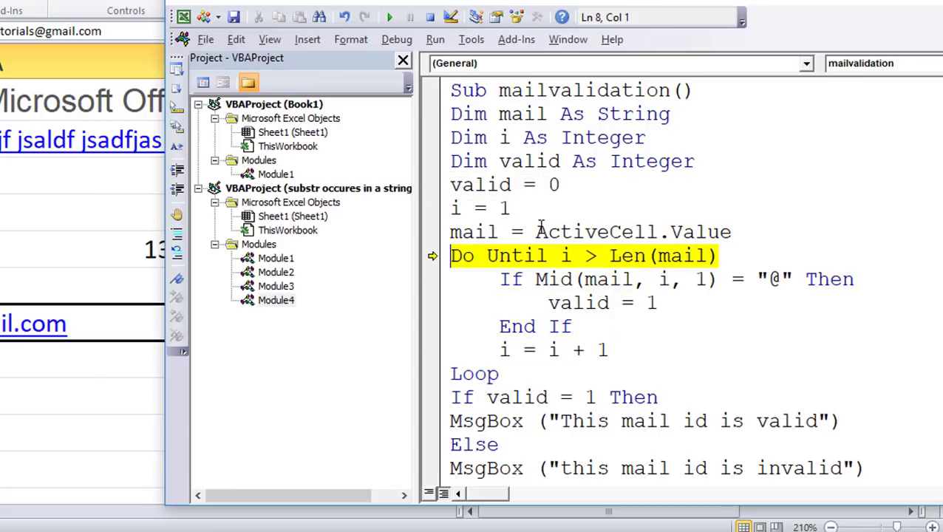
{"action": "key", "text": "F8"}
{"action": "key", "text": "F8"}
{"action": "key", "text": "F8"}
{"action": "key", "text": "F8"}
{"action": "key", "text": "F8"}
{"action": "key", "text": "F8"}
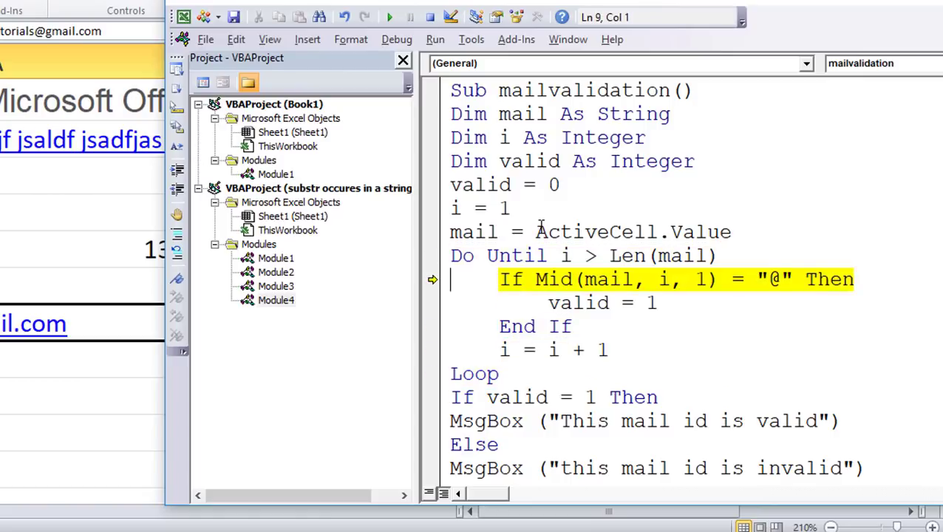
{"action": "key", "text": "F8"}
{"action": "key", "text": "F8"}
{"action": "key", "text": "F8"}
{"action": "key", "text": "F8"}
{"action": "key", "text": "F8"}
{"action": "key", "text": "F8"}
{"action": "key", "text": "F8"}
{"action": "key", "text": "F8"}
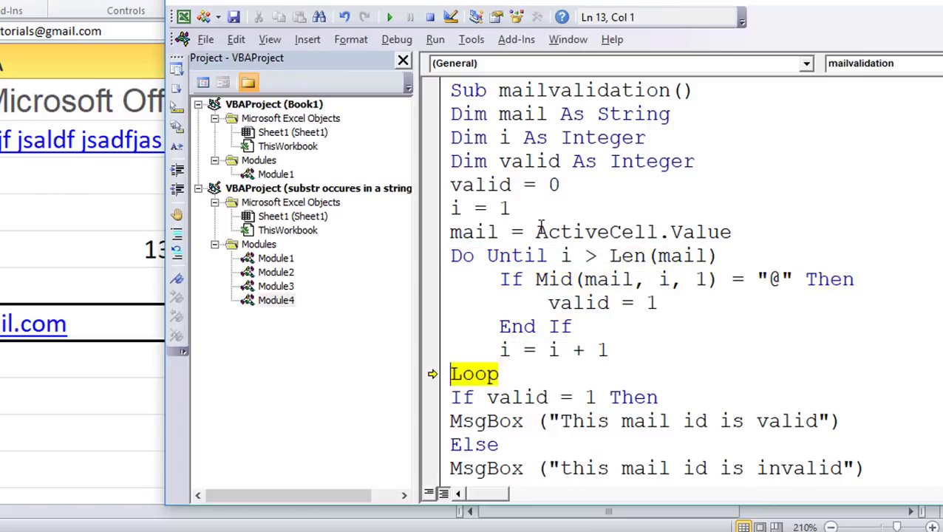
{"action": "key", "text": "F8"}
{"action": "key", "text": "F8"}
{"action": "key", "text": "F8"}
{"action": "key", "text": "F8"}
{"action": "key", "text": "F8"}
{"action": "key", "text": "F8"}
{"action": "key", "text": "F8"}
{"action": "key", "text": "F8"}
{"action": "key", "text": "F8"}
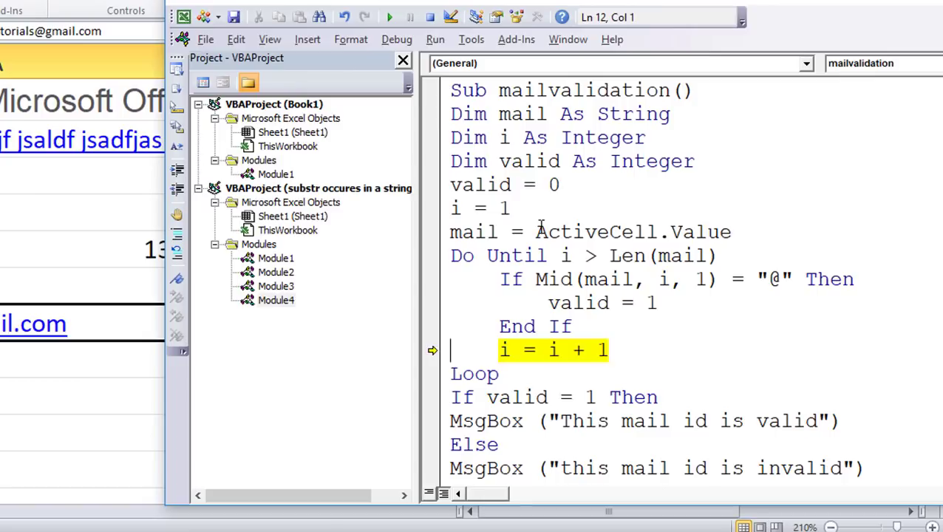
{"action": "key", "text": "F8"}
{"action": "key", "text": "F8"}
{"action": "key", "text": "F8"}
{"action": "key", "text": "F8"}
{"action": "key", "text": "F8"}
{"action": "key", "text": "F8"}
{"action": "key", "text": "F8"}
{"action": "key", "text": "F8"}
{"action": "key", "text": "F8"}
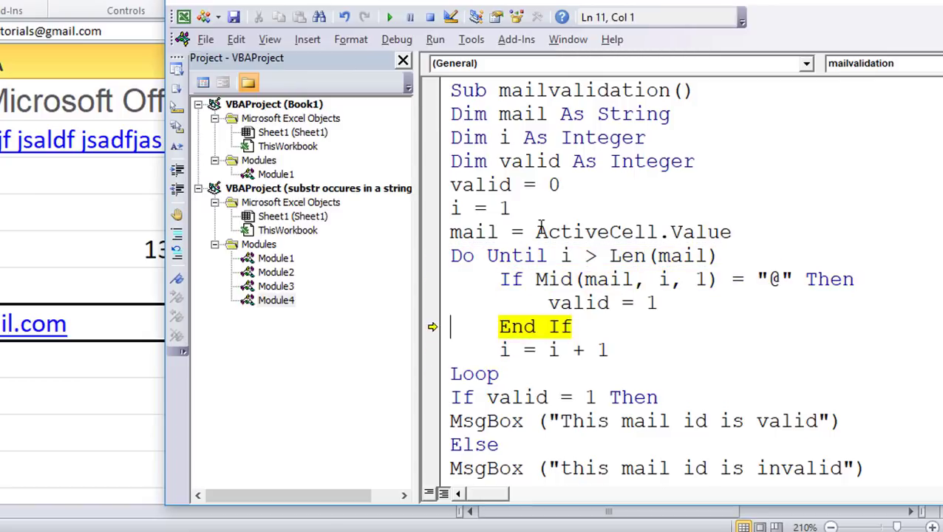
{"action": "key", "text": "F8"}
{"action": "key", "text": "F8"}
{"action": "key", "text": "F8"}
{"action": "key", "text": "F8"}
{"action": "key", "text": "F8"}
{"action": "key", "text": "F8"}
{"action": "key", "text": "F8"}
{"action": "key", "text": "F8"}
{"action": "key", "text": "F8"}
{"action": "key", "text": "F8"}
{"action": "key", "text": "F8"}
{"action": "key", "text": "F8"}
{"action": "key", "text": "F8"}
{"action": "key", "text": "F8"}
{"action": "key", "text": "F8"}
{"action": "key", "text": "F8"}
{"action": "key", "text": "F8"}
{"action": "key", "text": "F8"}
{"action": "key", "text": "F8"}
{"action": "key", "text": "F8"}
{"action": "key", "text": "F8"}
{"action": "key", "text": "F8"}
{"action": "key", "text": "F8"}
{"action": "key", "text": "F8"}
{"action": "key", "text": "F8"}
{"action": "key", "text": "F8"}
{"action": "key", "text": "F8"}
{"action": "key", "text": "F8"}
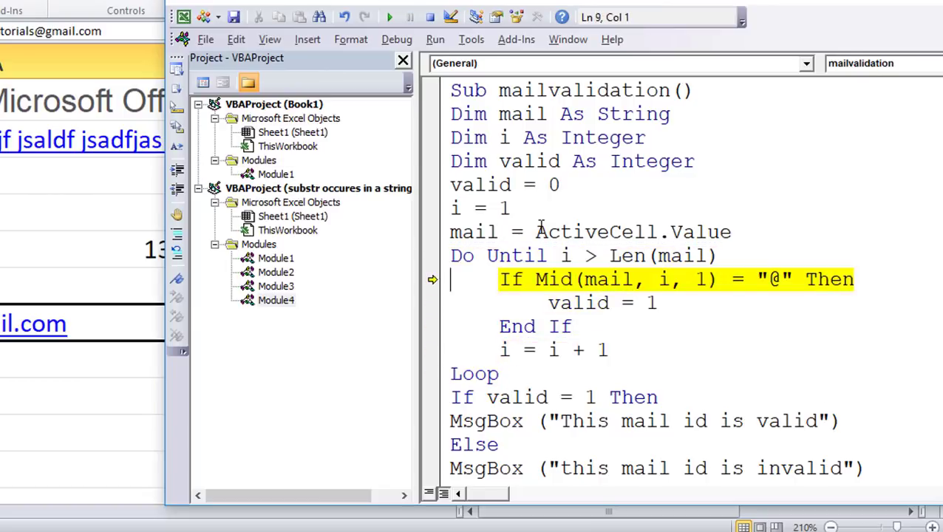
{"action": "key", "text": "F8"}
{"action": "key", "text": "F8"}
{"action": "key", "text": "F8"}
{"action": "key", "text": "F8"}
{"action": "key", "text": "F8"}
{"action": "key", "text": "F8"}
{"action": "key", "text": "F8"}
{"action": "key", "text": "F8"}
{"action": "key", "text": "F8"}
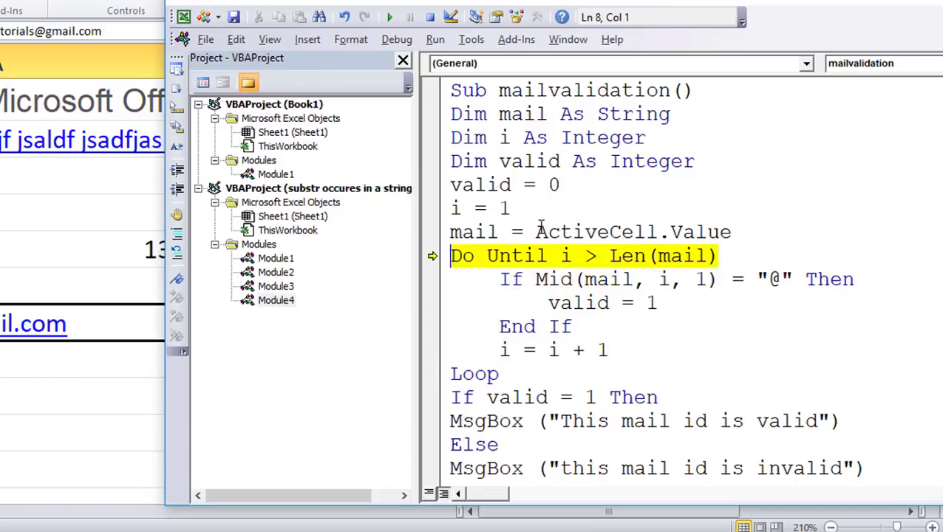
{"action": "key", "text": "F8"}
{"action": "key", "text": "F8"}
{"action": "key", "text": "F8"}
{"action": "key", "text": "F8"}
{"action": "key", "text": "F8"}
{"action": "key", "text": "F8"}
{"action": "key", "text": "F8"}
{"action": "key", "text": "F8"}
{"action": "key", "text": "F8"}
{"action": "key", "text": "F8"}
{"action": "key", "text": "F8"}
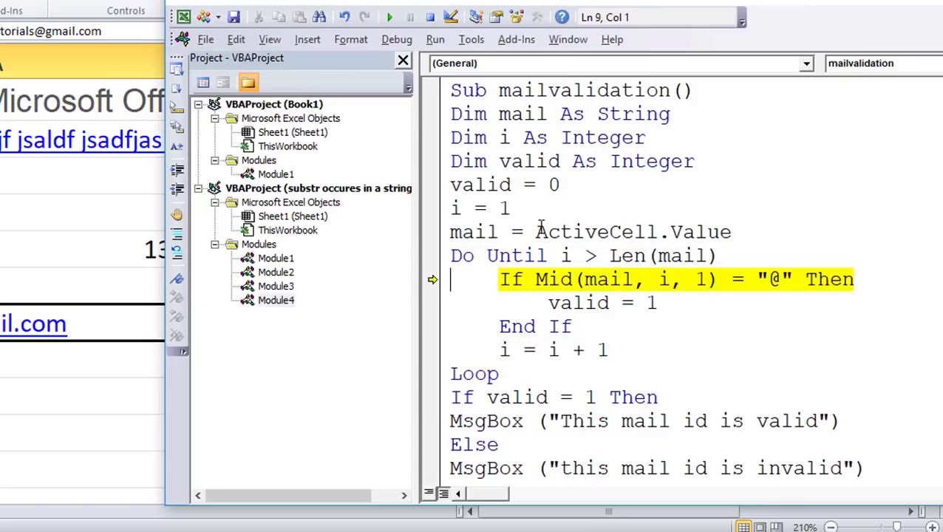
{"action": "key", "text": "F8"}
{"action": "key", "text": "F8"}
{"action": "key", "text": "F8"}
{"action": "key", "text": "F8"}
{"action": "key", "text": "F8"}
{"action": "key", "text": "F8"}
{"action": "key", "text": "F8"}
{"action": "key", "text": "F8"}
{"action": "key", "text": "F8"}
{"action": "key", "text": "F8"}
{"action": "key", "text": "F8"}
{"action": "key", "text": "F8"}
{"action": "key", "text": "F8"}
{"action": "key", "text": "F8"}
{"action": "key", "text": "F8"}
{"action": "key", "text": "F8"}
{"action": "key", "text": "F8"}
{"action": "key", "text": "F8"}
{"action": "key", "text": "F8"}
{"action": "key", "text": "F8"}
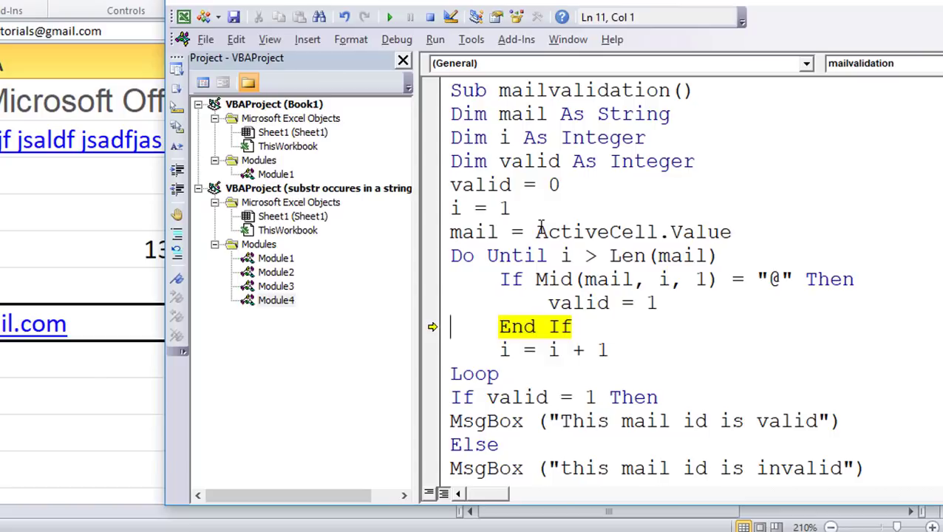
{"action": "key", "text": "F8"}
{"action": "key", "text": "F8"}
{"action": "key", "text": "F8"}
{"action": "key", "text": "F8"}
{"action": "key", "text": "F8"}
{"action": "key", "text": "F8"}
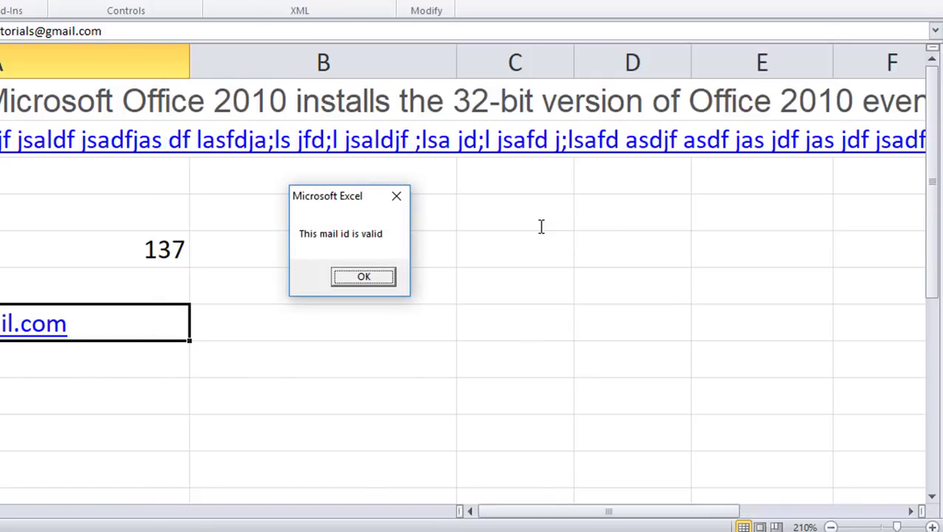
Dismiss 'This mail id is valid', open the e-mail hyperlink cell, and dismiss the mail-client warning
{"action": "left_click", "coordinate": [364, 277]}
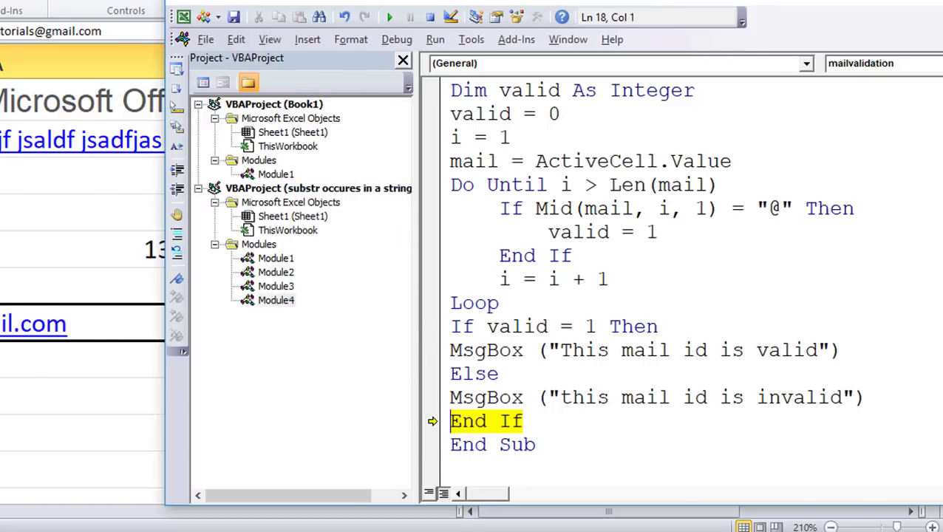
{"action": "left_click", "coordinate": [36, 325]}
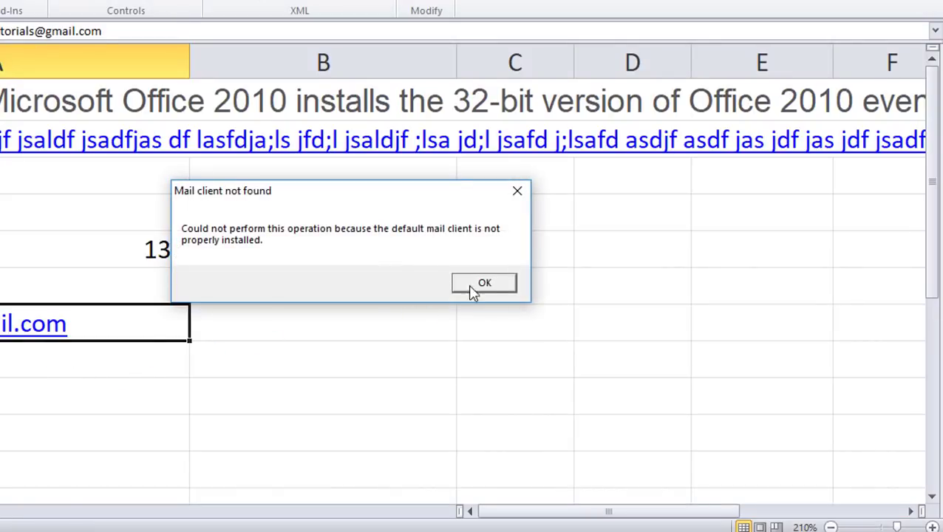
{"action": "left_click", "coordinate": [482, 289]}
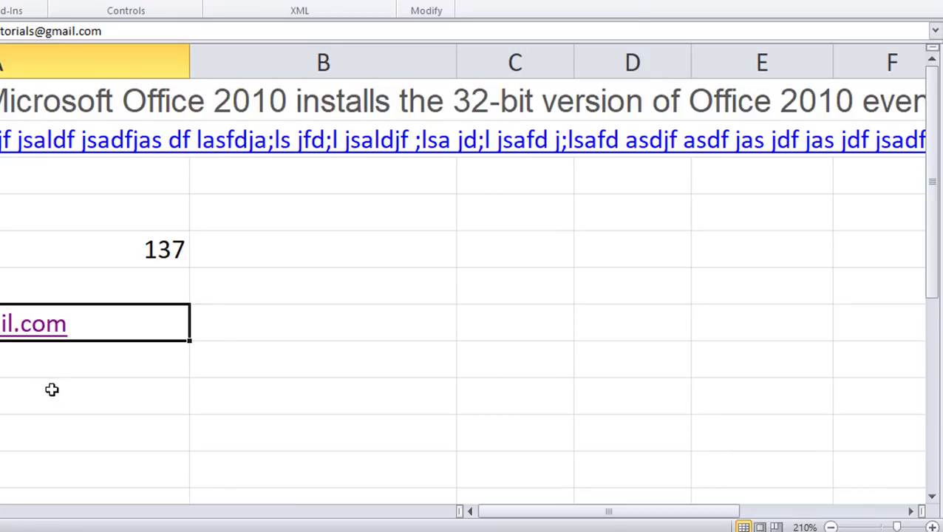
Enter test text in the cell below the e-mail address and return to the VBA editor
{"action": "left_click", "coordinate": [34, 367]}
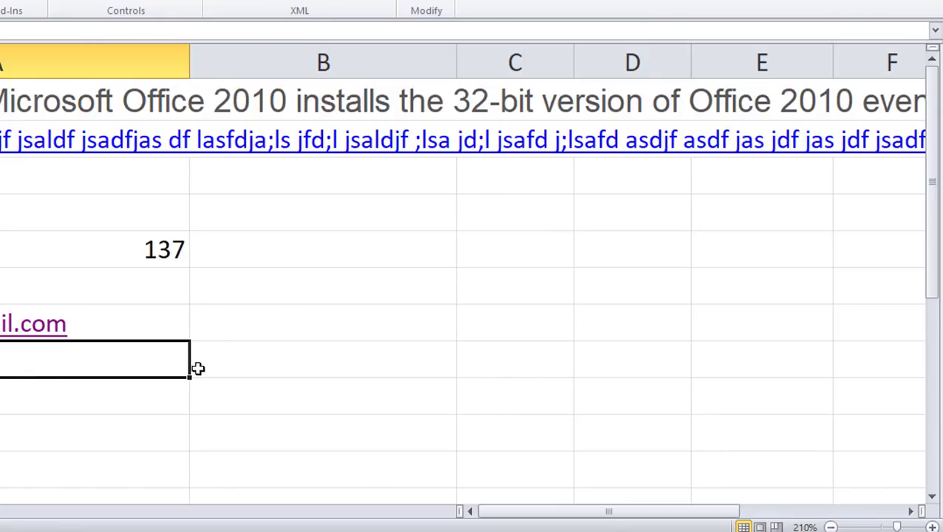
{"action": "type", "text": "hlkh"}
{"action": "left_click", "coordinate": [184, 424]}
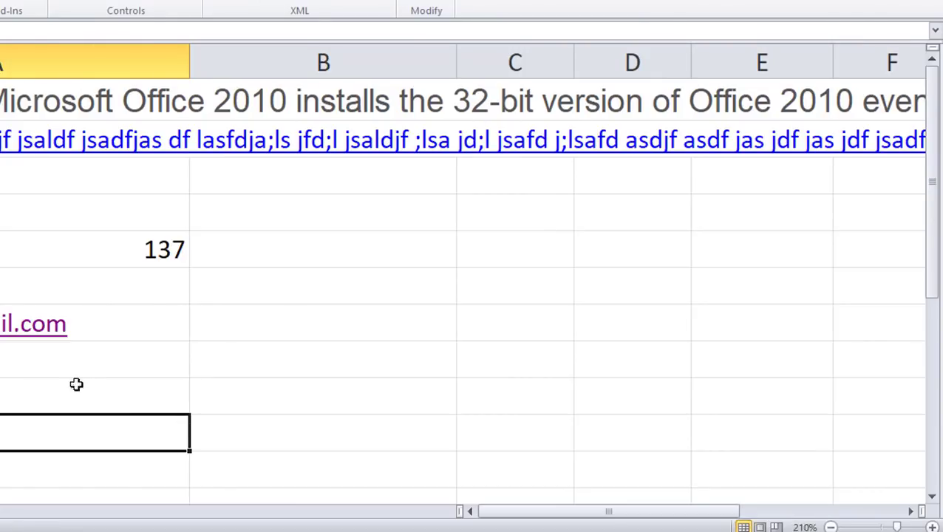
{"action": "left_click", "coordinate": [45, 356]}
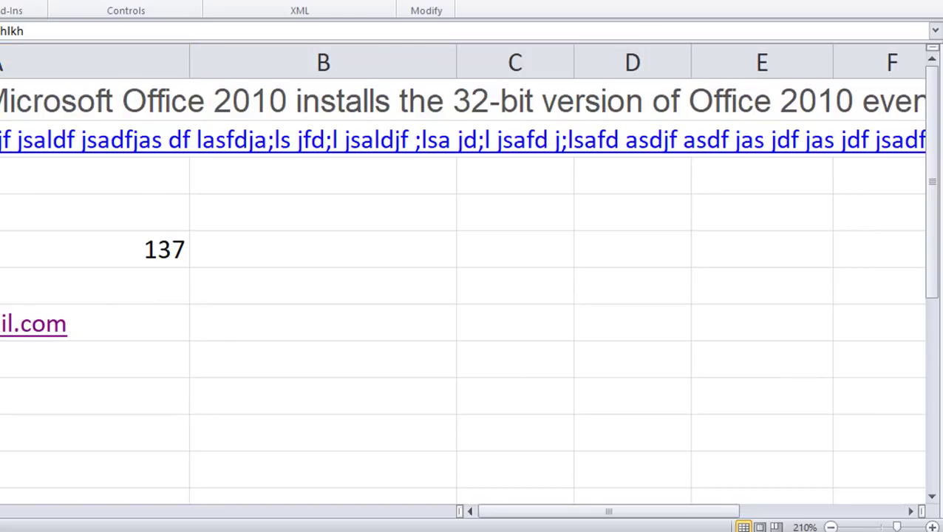
{"action": "left_click", "coordinate": [813, 473]}
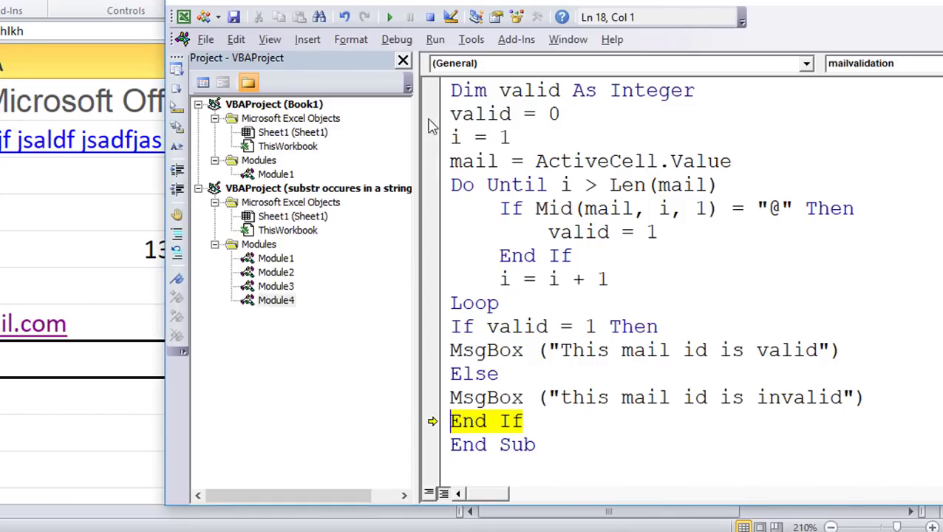
Stop the paused run and add 'Application.ScreenUpdating = False' right after the Sub mailvalidation line
{"action": "left_click", "coordinate": [430, 17]}
{"action": "scroll", "coordinate": [639, 196], "scroll_direction": "up", "scroll_amount": 1}
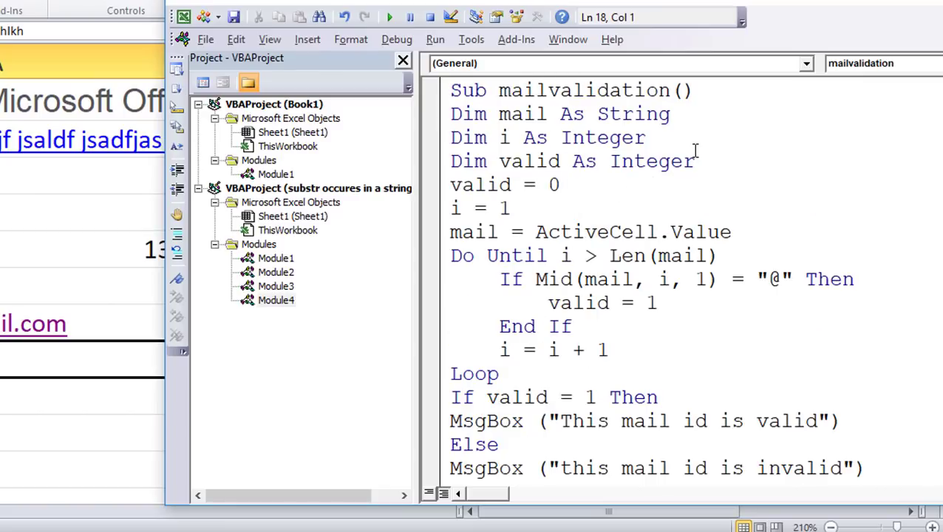
{"action": "left_click", "coordinate": [696, 90]}
{"action": "key", "text": "Return"}
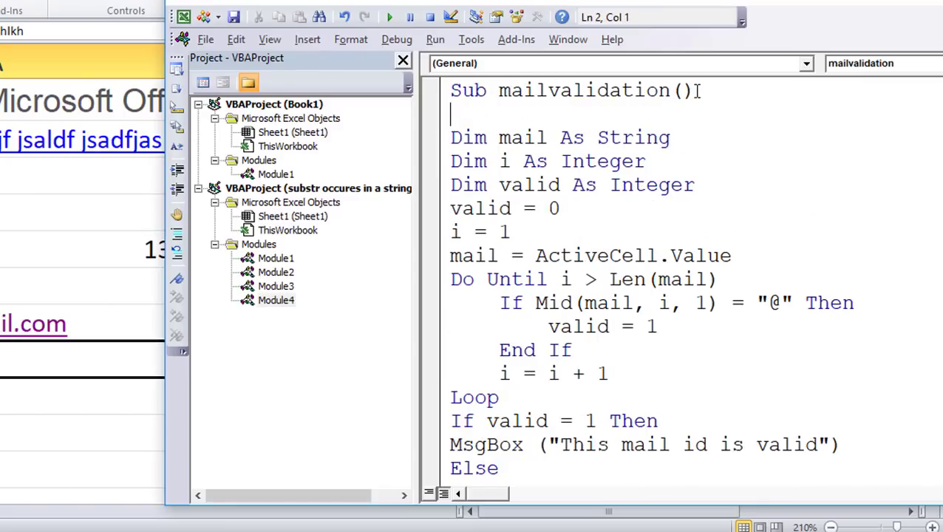
{"action": "type", "text": "application"}
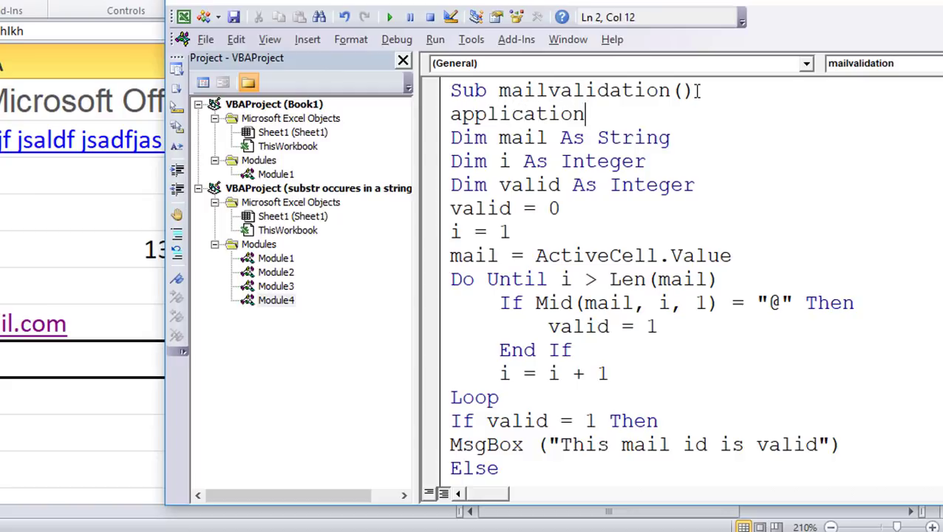
{"action": "type", "text": "."}
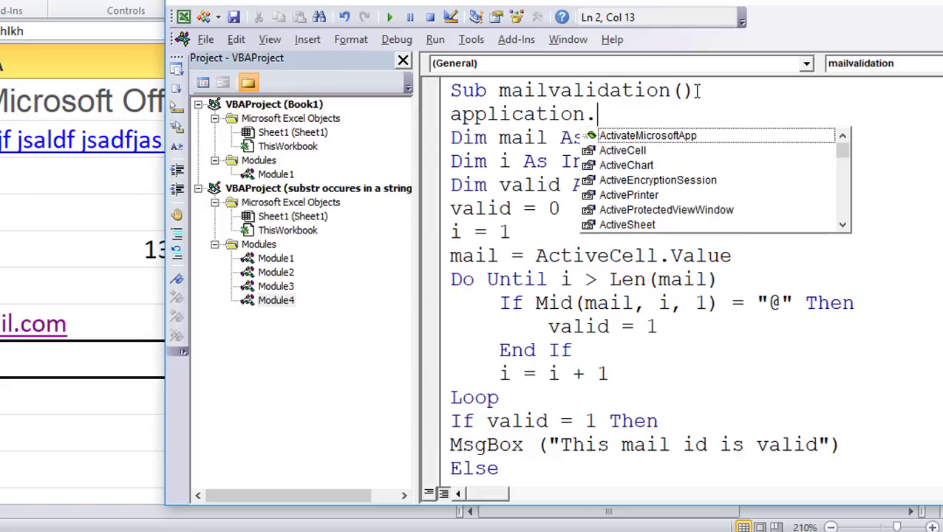
{"action": "type", "text": "scre"}
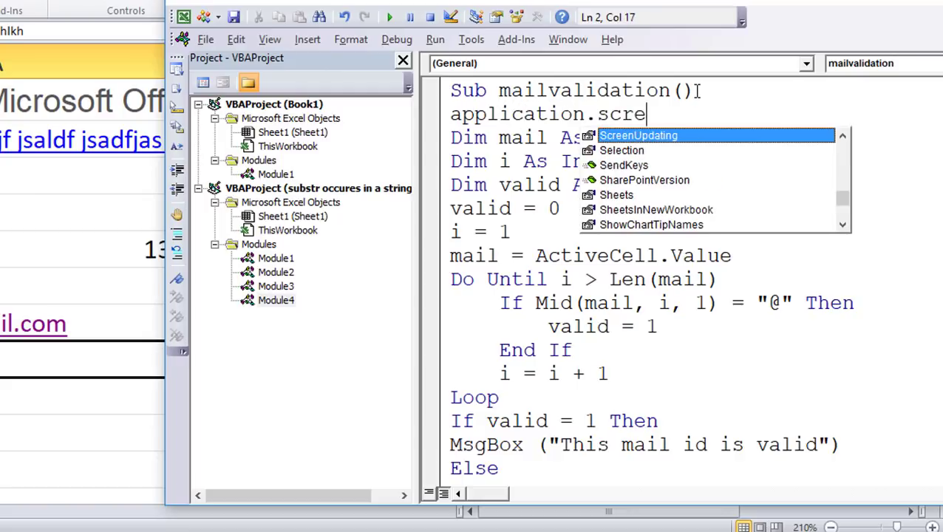
{"action": "key", "text": "Tab"}
{"action": "type", "text": "="}
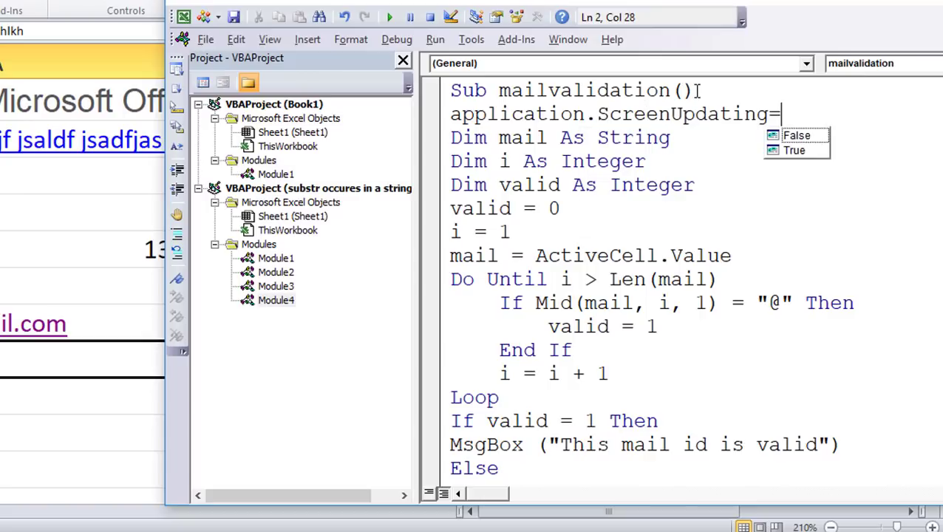
{"action": "type", "text": "false"}
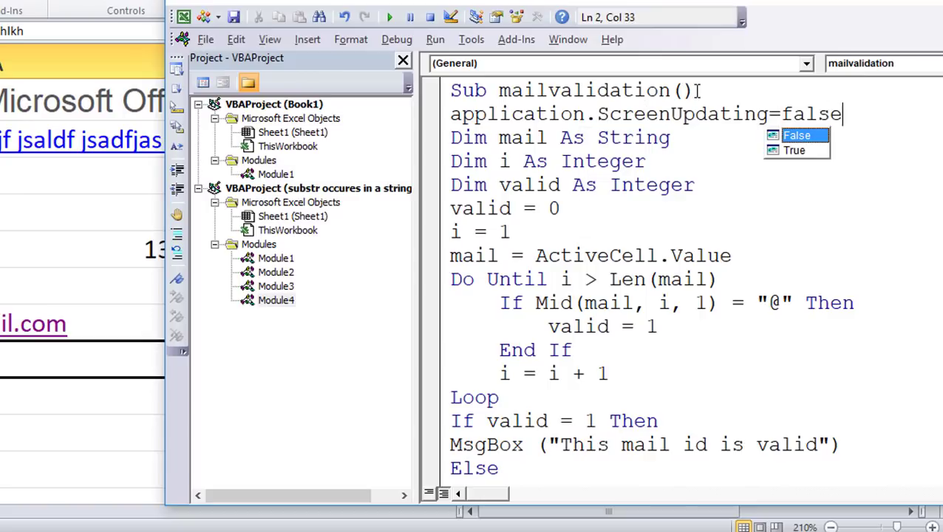
{"action": "left_click", "coordinate": [584, 161]}
Type 'Application.ScreenUpdating = True' on a new line after End If, before End Sub
{"action": "scroll", "coordinate": [636, 288], "scroll_direction": "down", "scroll_amount": 1}
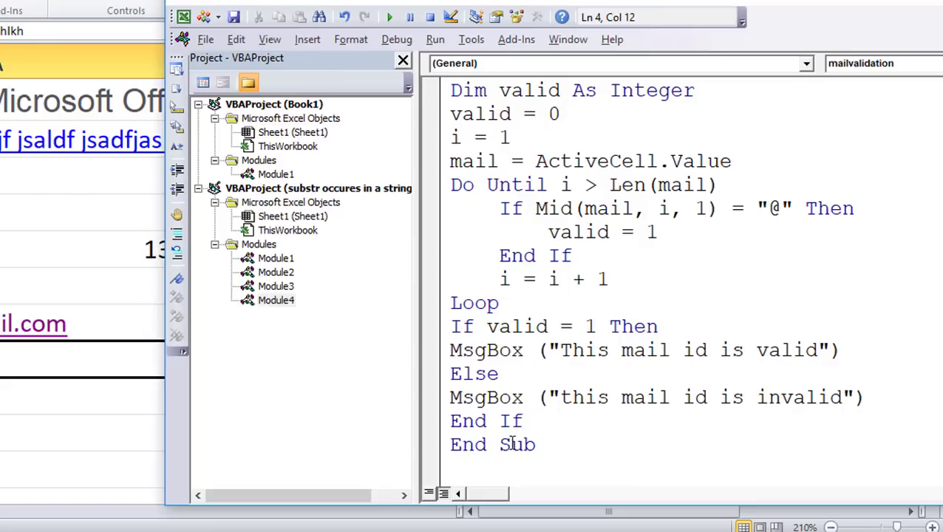
{"action": "left_click", "coordinate": [537, 419]}
{"action": "key", "text": "Return"}
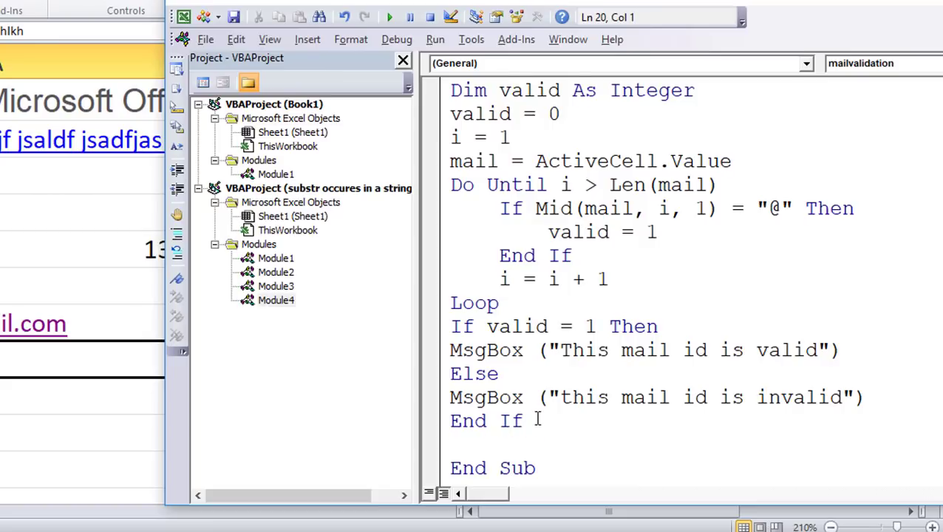
{"action": "type", "text": "appi"}
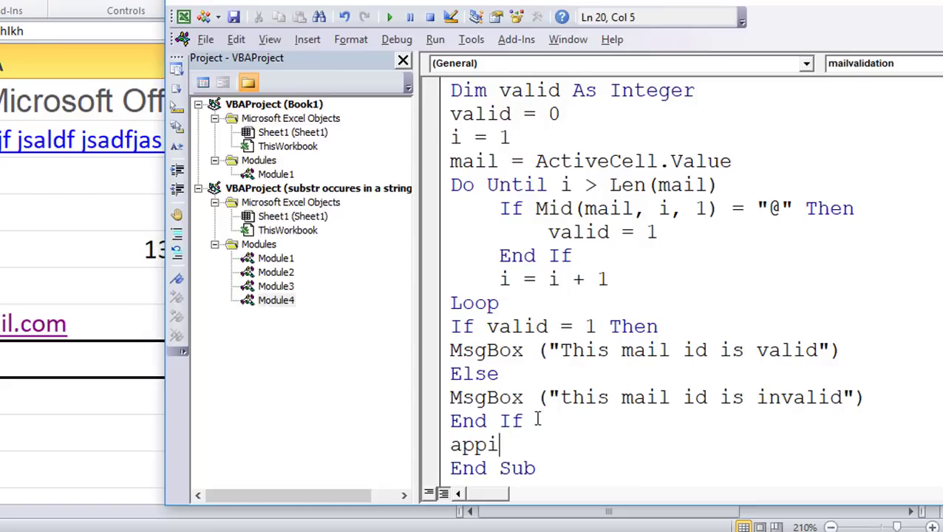
{"action": "key", "text": "BackSpace"}
{"action": "type", "text": "lication"}
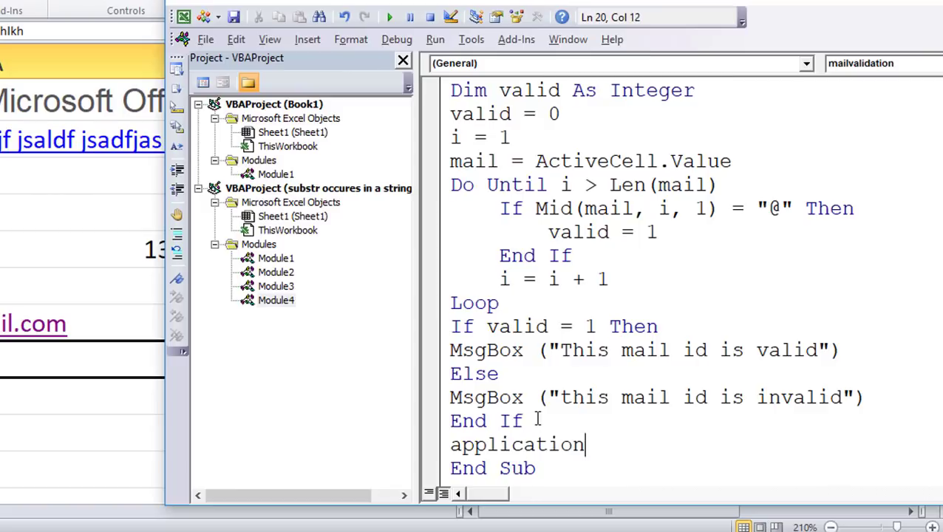
{"action": "type", "text": ".screen"}
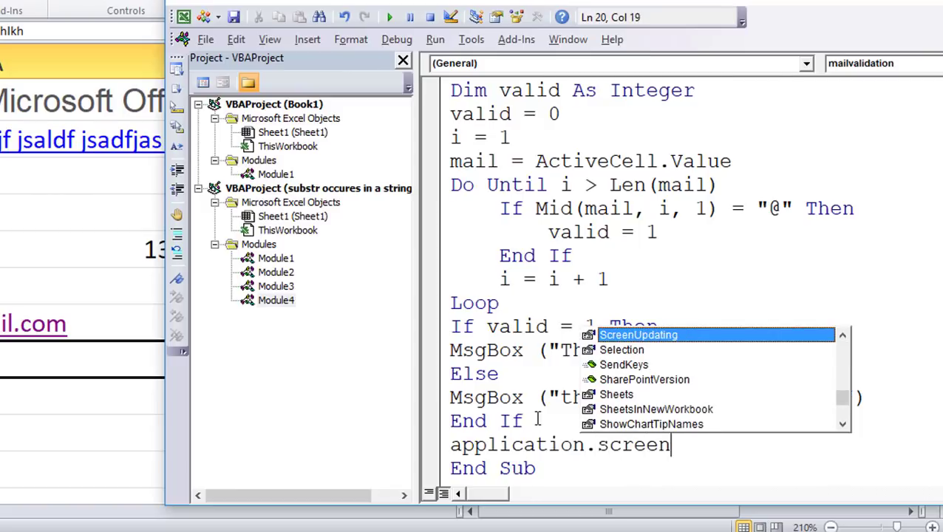
{"action": "type", "text": "updatin"}
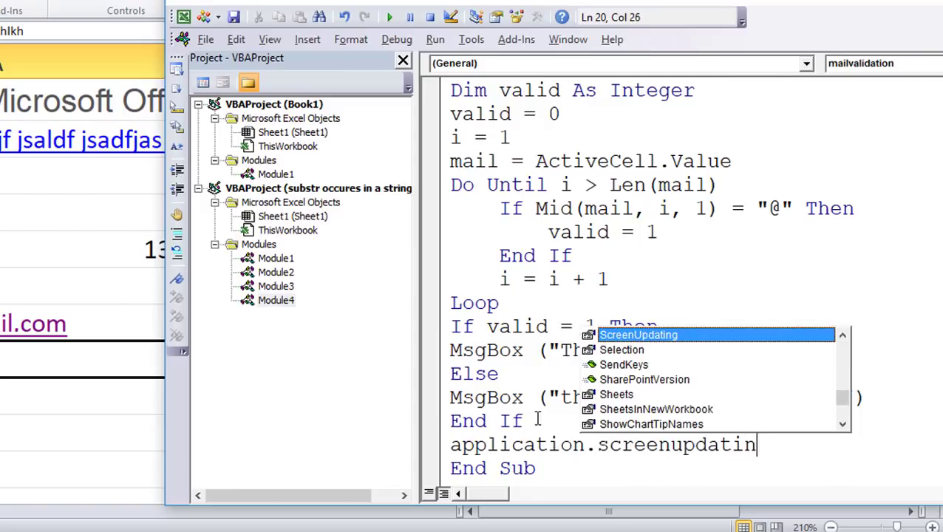
{"action": "type", "text": "g=tru"}
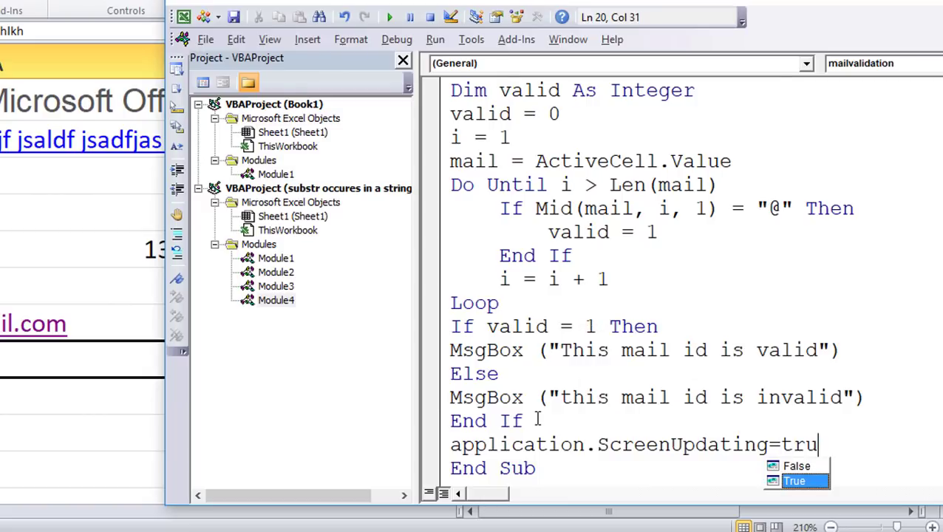
{"action": "type", "text": "e"}
Finish the ScreenUpdating = True line and run the macro, dismissing the invalid-mail message
{"action": "left_click", "coordinate": [487, 468]}
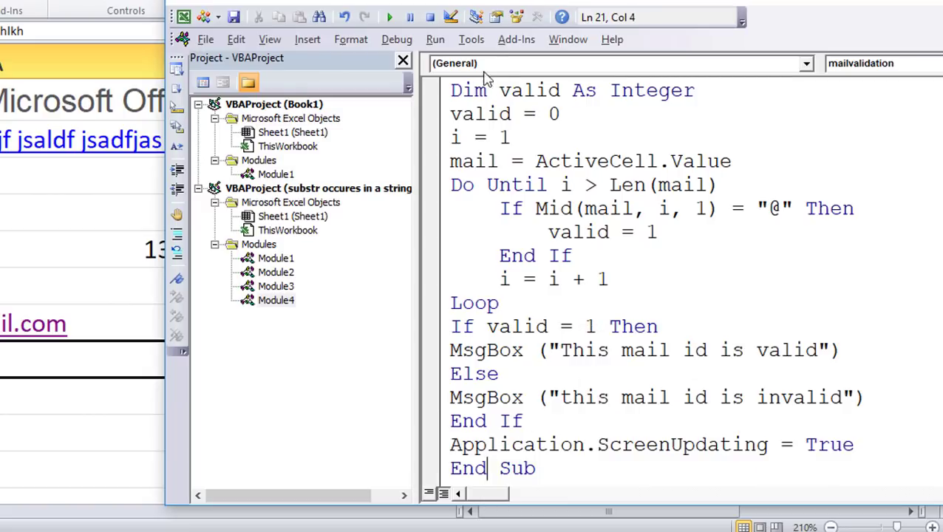
{"action": "left_click", "coordinate": [389, 17]}
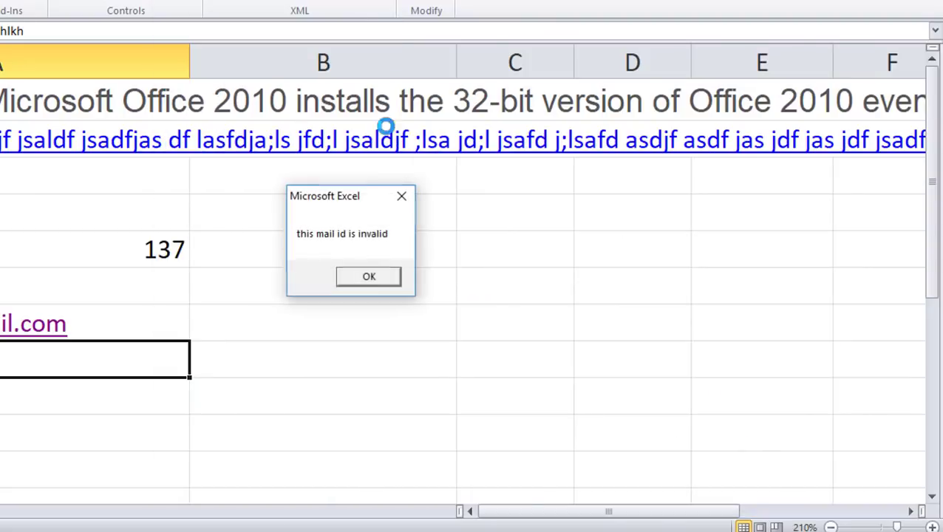
{"action": "left_click", "coordinate": [368, 276]}
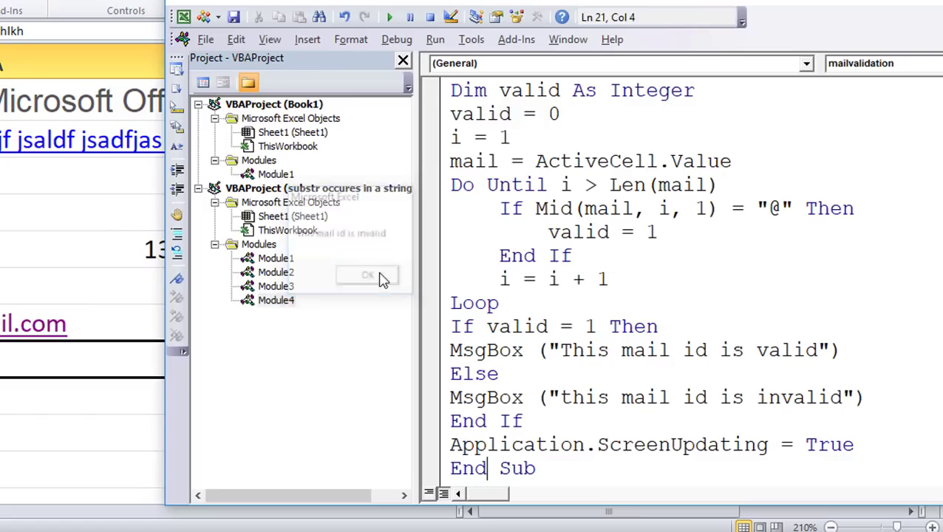
Select the e-mail address cell and rerun mailvalidation, getting 'This mail id is valid'
{"action": "left_click", "coordinate": [555, 136]}
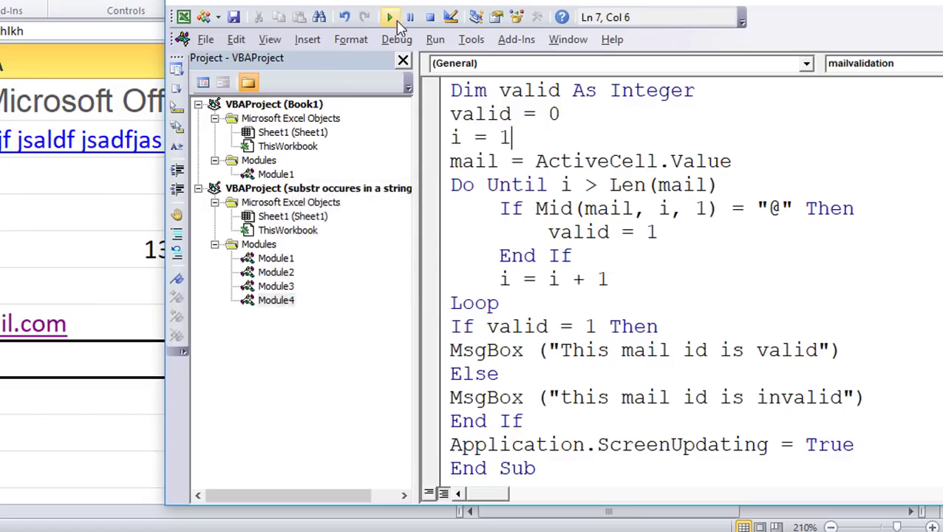
{"action": "left_click", "coordinate": [122, 320]}
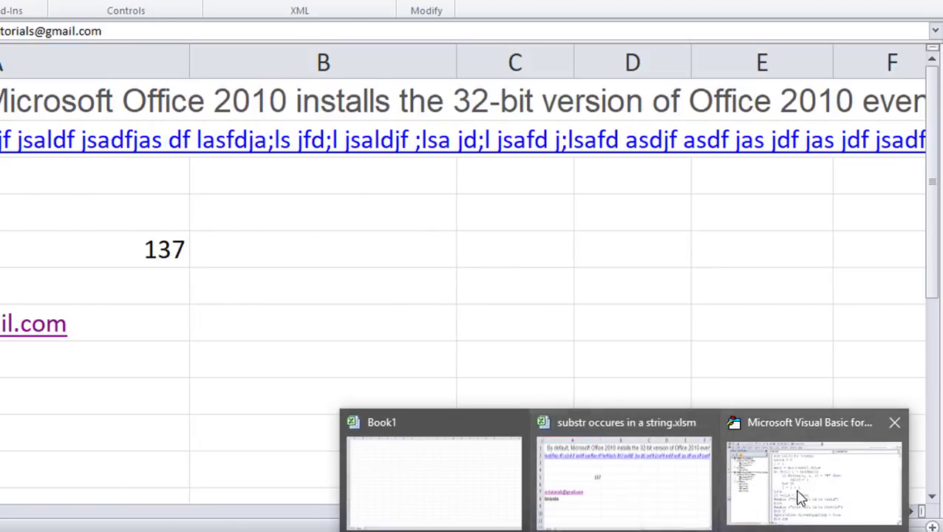
{"action": "left_click", "coordinate": [800, 498]}
{"action": "left_click", "coordinate": [389, 17]}
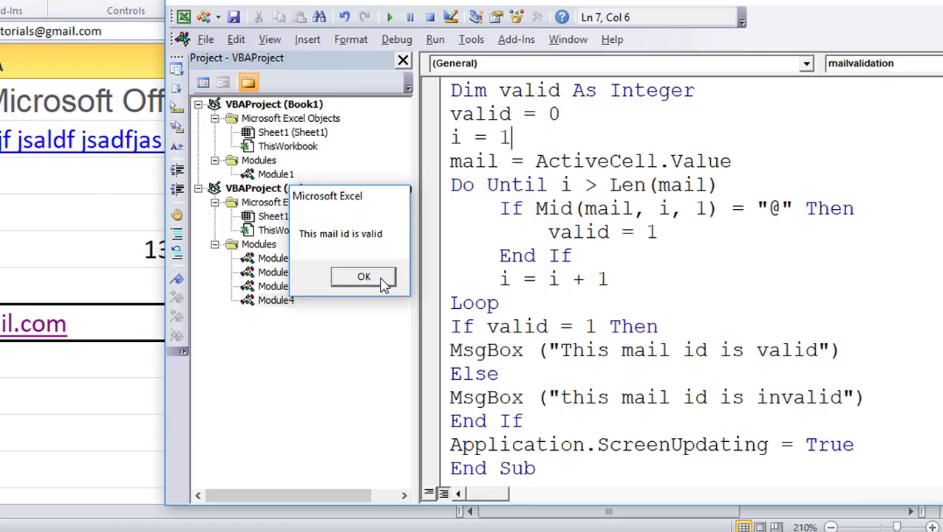
{"action": "left_click", "coordinate": [384, 284]}
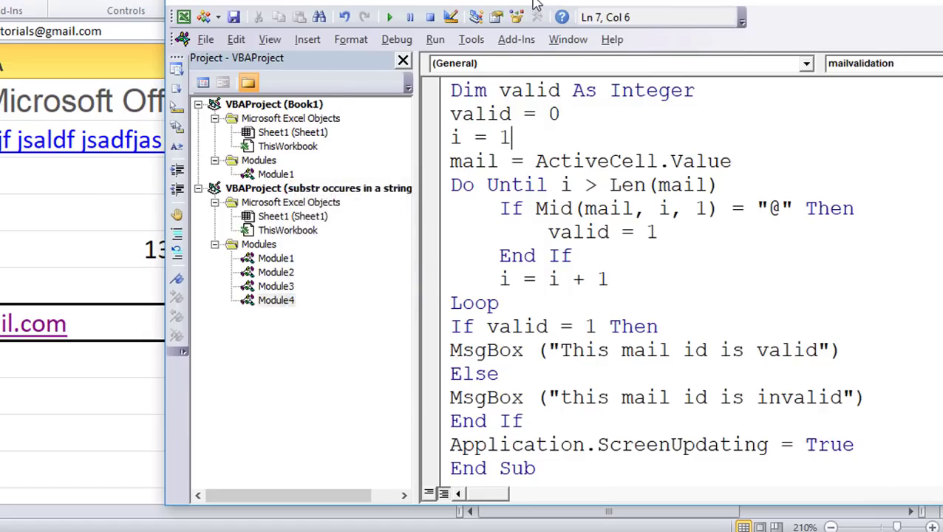
{"action": "left_click_drag", "start_coordinate": [538, 6], "coordinate": [438, 0]}
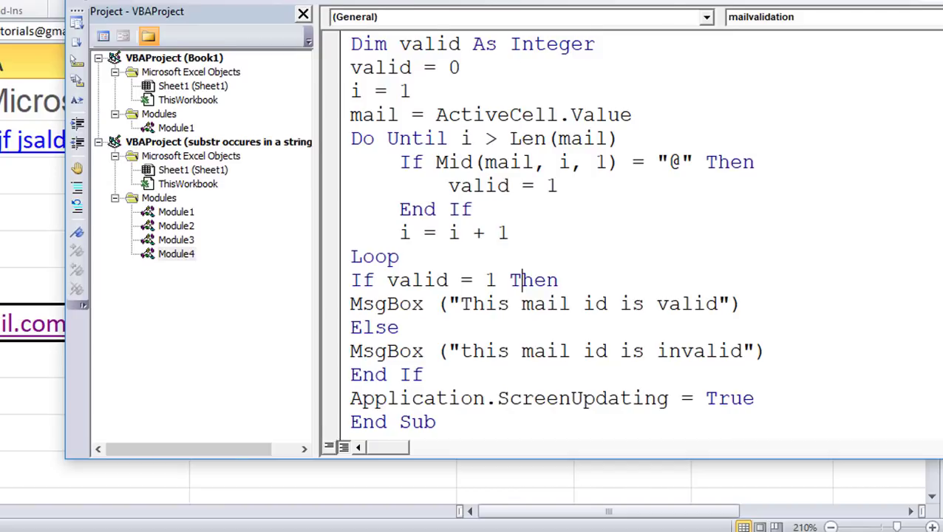
Highlight Mid(mail, i, 1) and the "@" it is compared against in the If line
{"action": "left_click", "coordinate": [326, 206]}
{"action": "scroll", "coordinate": [362, 331], "scroll_direction": "down", "scroll_amount": 1}
{"action": "scroll", "coordinate": [362, 331], "scroll_direction": "up", "scroll_amount": 2}
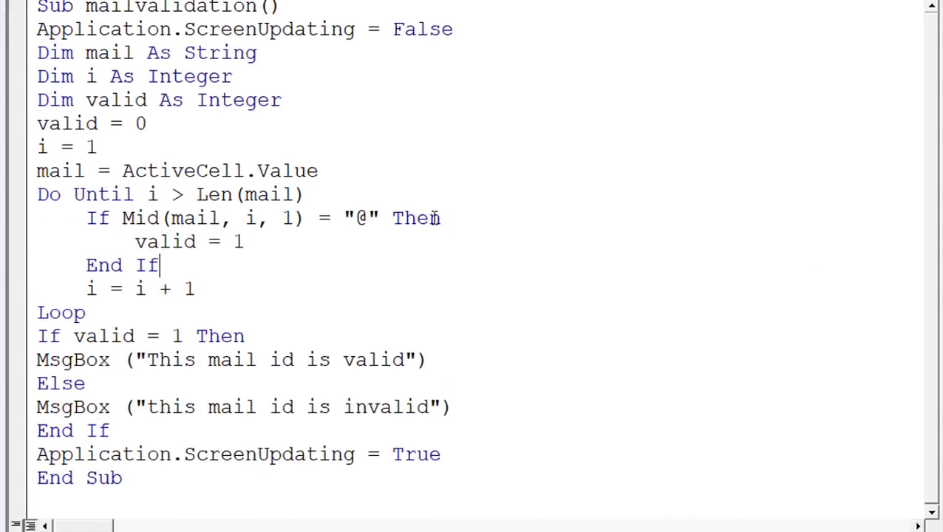
{"action": "left_click", "coordinate": [149, 218]}
{"action": "left_click_drag", "start_coordinate": [121, 218], "coordinate": [303, 215]}
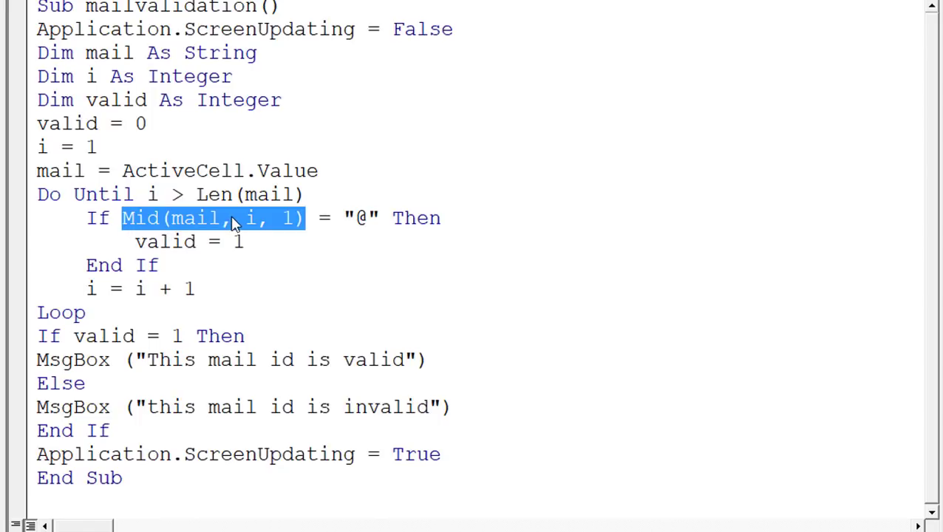
{"action": "left_click_drag", "start_coordinate": [343, 218], "coordinate": [385, 215]}
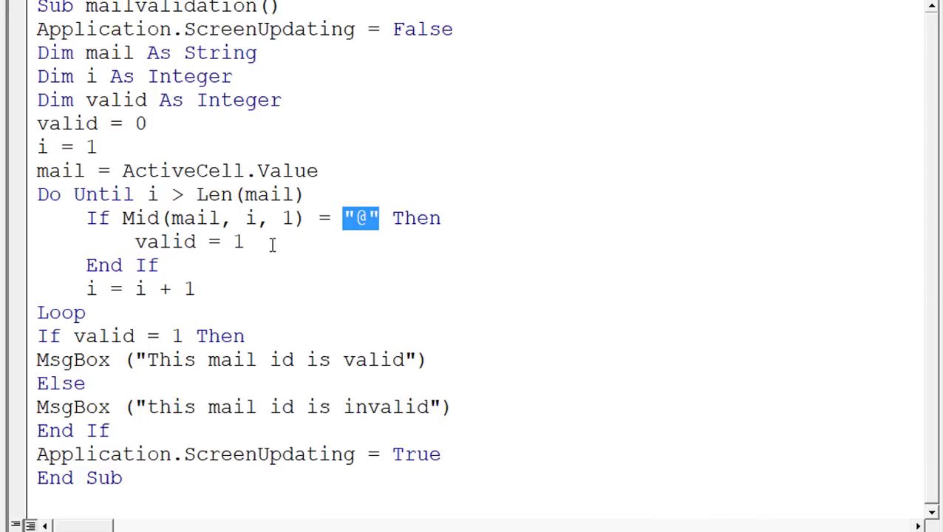
Insert 'Exit Do' on a new line after 'valid = 1'
{"action": "left_click", "coordinate": [272, 244]}
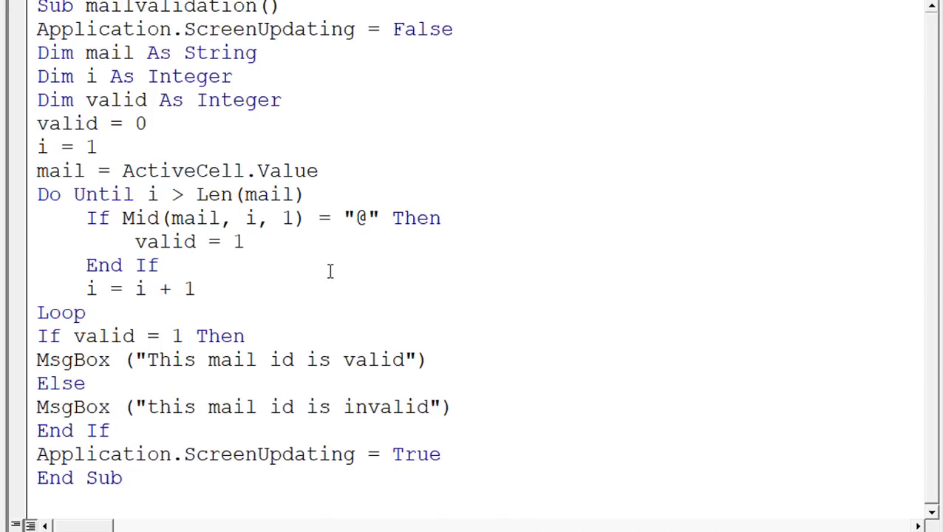
{"action": "key", "text": "Return"}
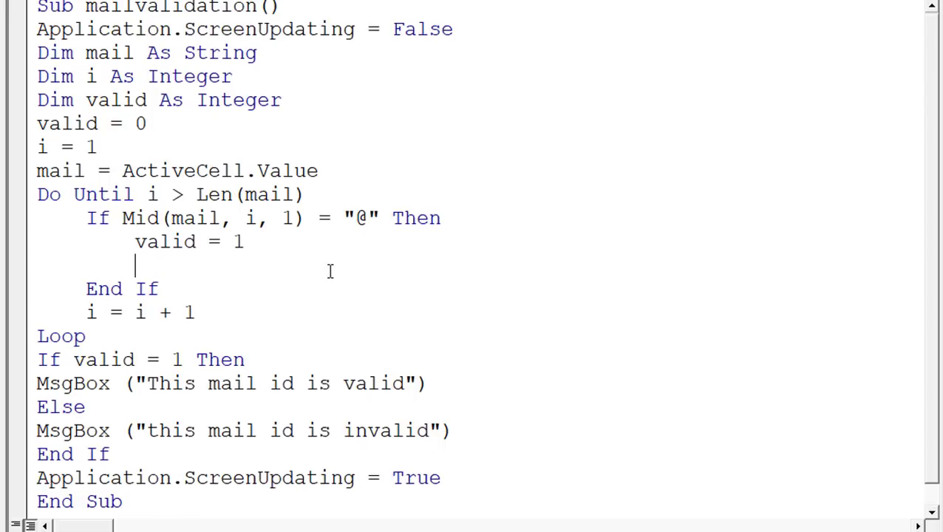
{"action": "type", "text": "ex"}
{"action": "type", "text": "it do"}
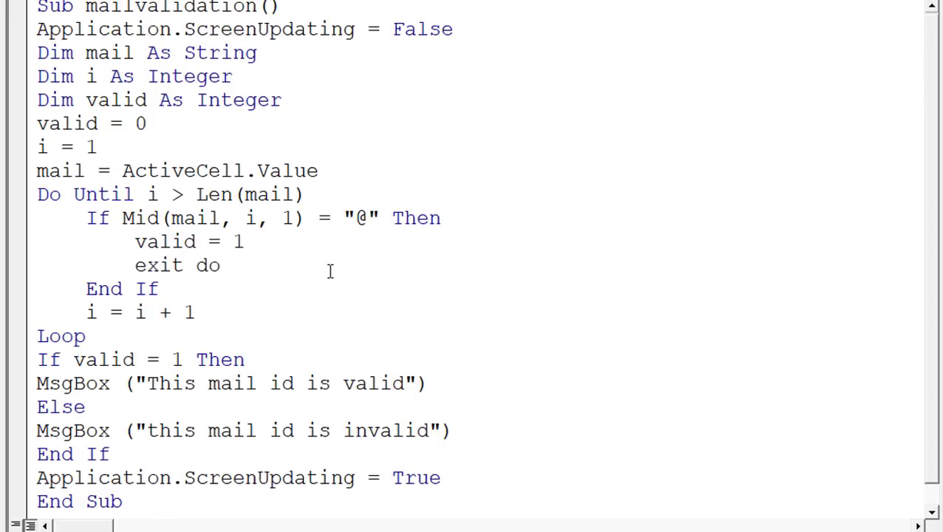
{"action": "left_click", "coordinate": [226, 350]}
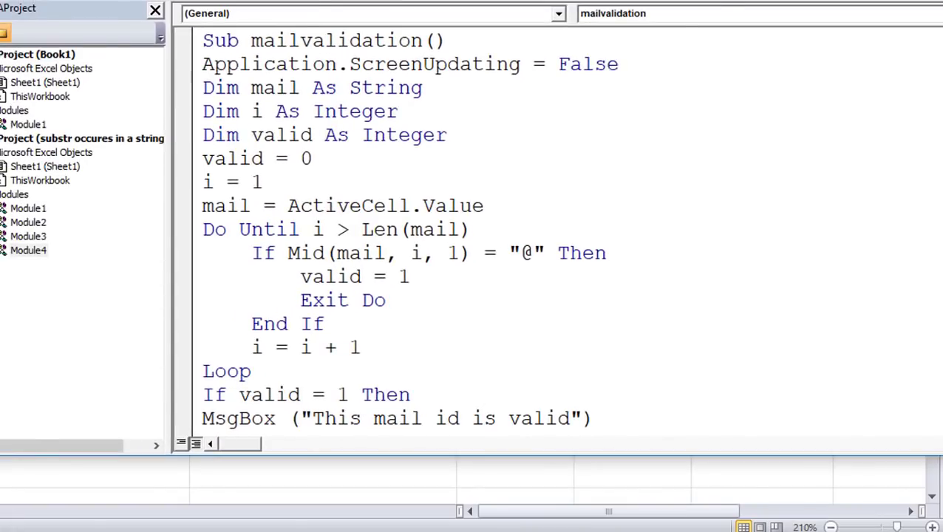
Run the macro with F5, dismiss the valid-mail message, and highlight the loop code to explain it
{"action": "key", "text": "F5"}
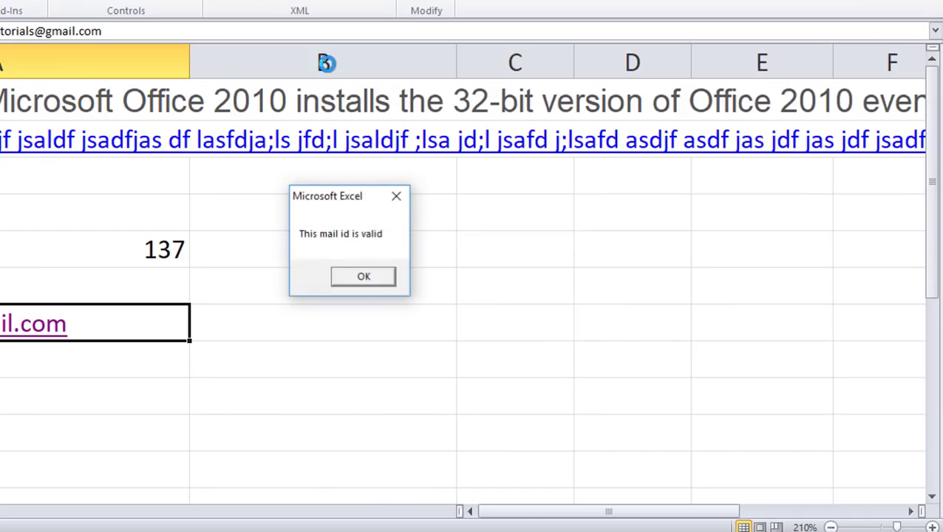
{"action": "left_click", "coordinate": [373, 276]}
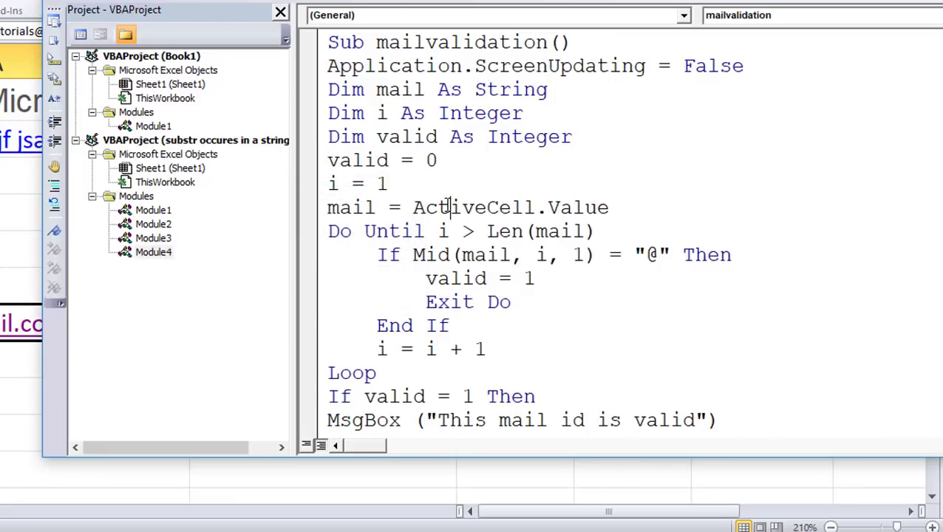
{"action": "left_click", "coordinate": [524, 278]}
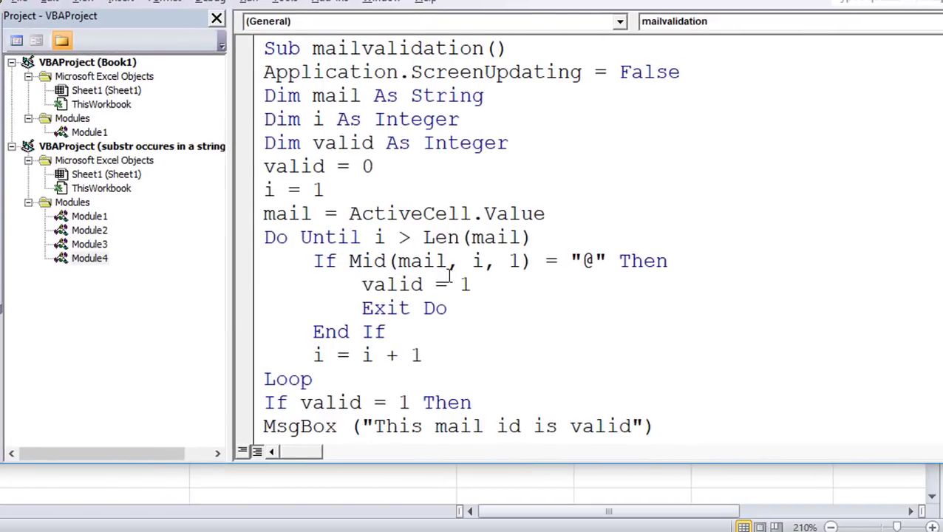
{"action": "left_click", "coordinate": [288, 164]}
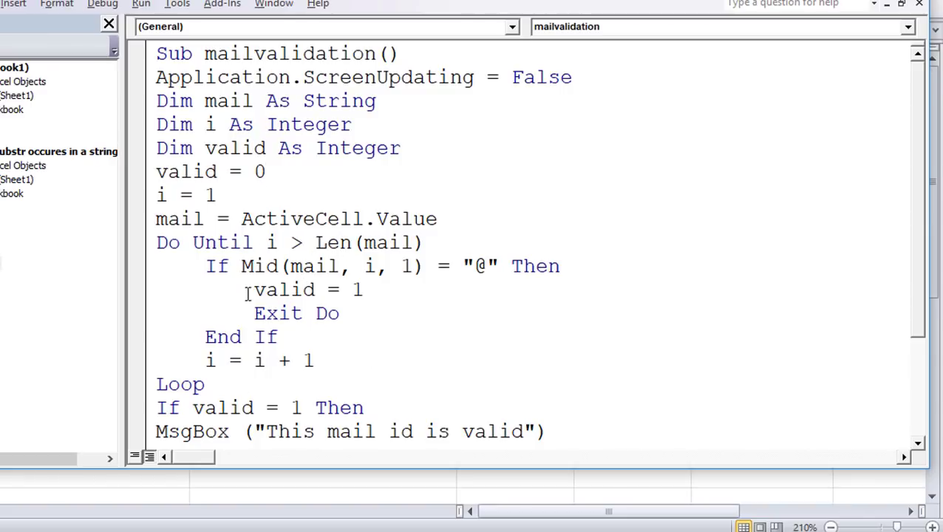
{"action": "left_click_drag", "start_coordinate": [205, 266], "coordinate": [288, 374]}
{"action": "scroll", "coordinate": [396, 279], "scroll_direction": "down", "scroll_amount": 2}
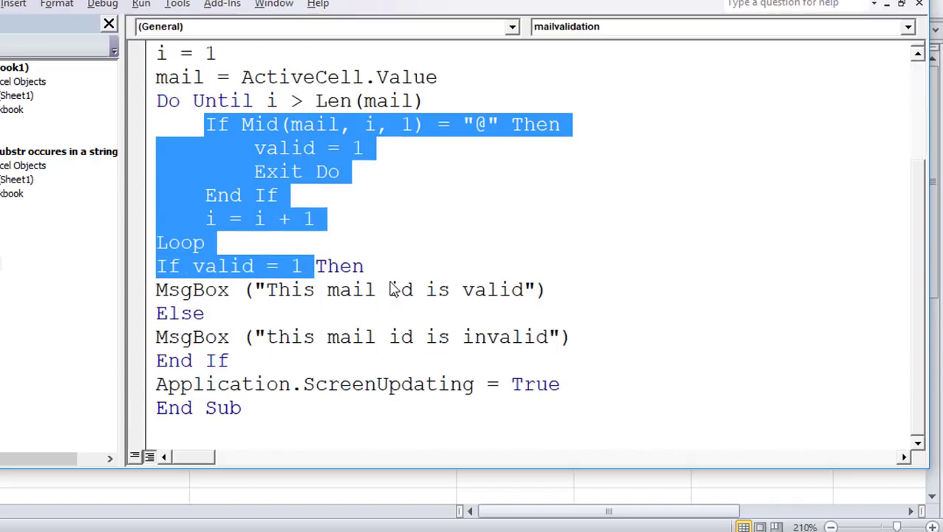